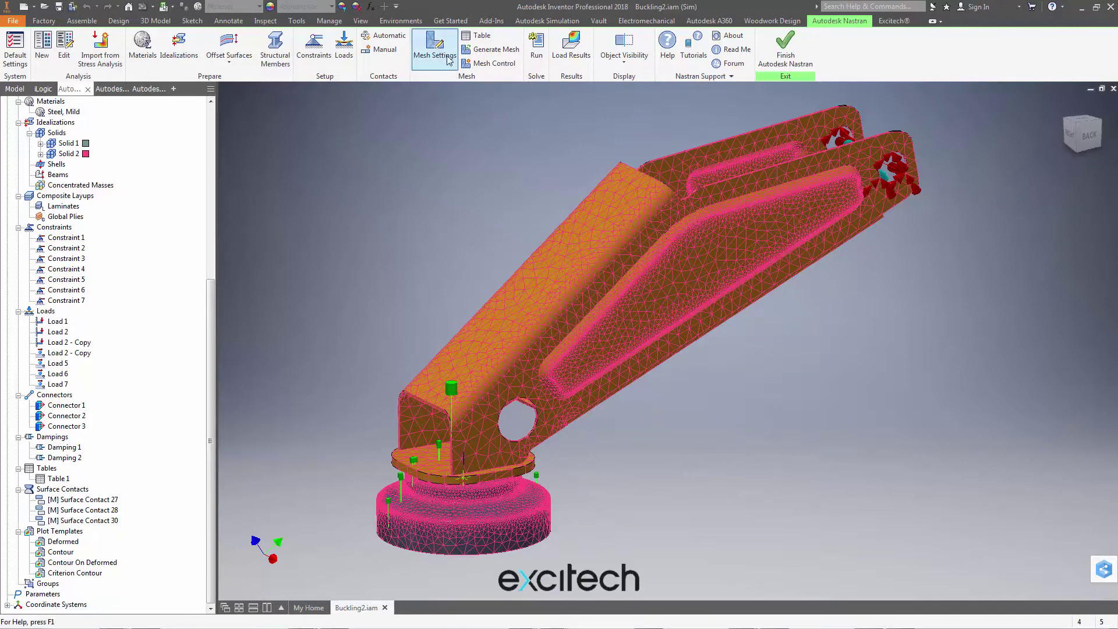
# - Examine the existing mesh on the lifting arm and around the filleted edges of its circular ram base
pyautogui.moveTo(379, 217); pyautogui.dragTo(370, 211, button='middle')
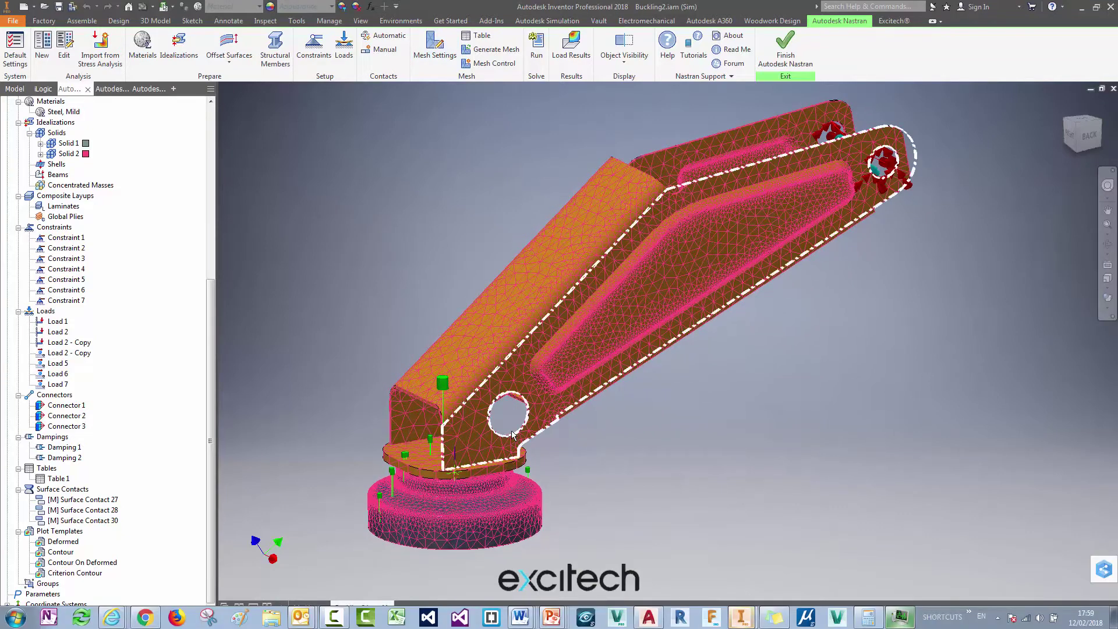
pyautogui.moveTo(729, 439); pyautogui.dragTo(744, 446, button='middle')
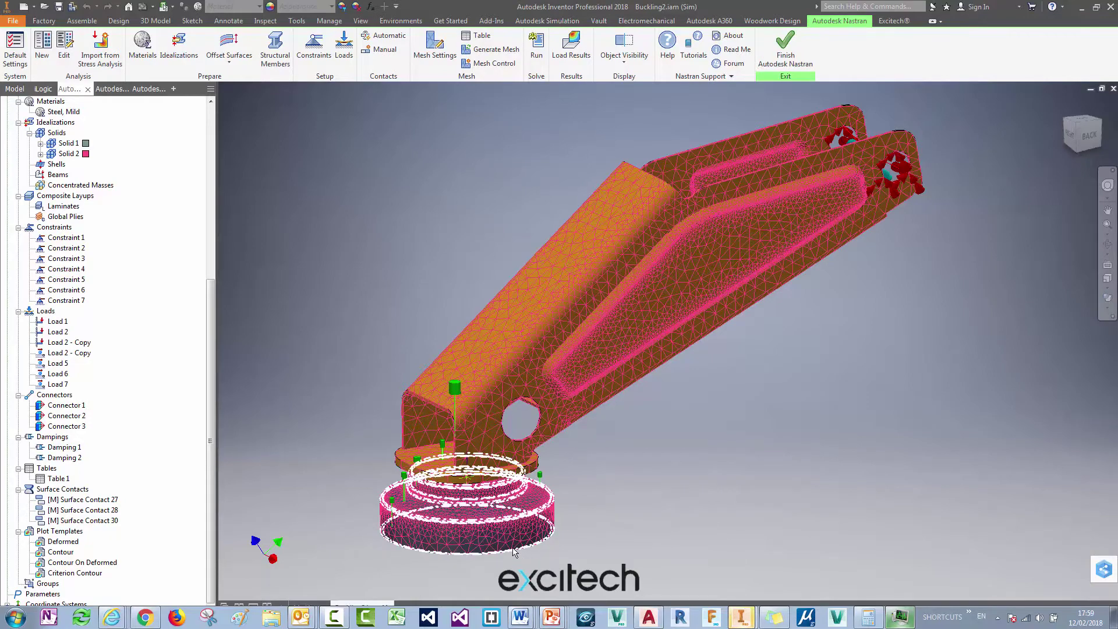
pyautogui.scroll(6, 526, 562)
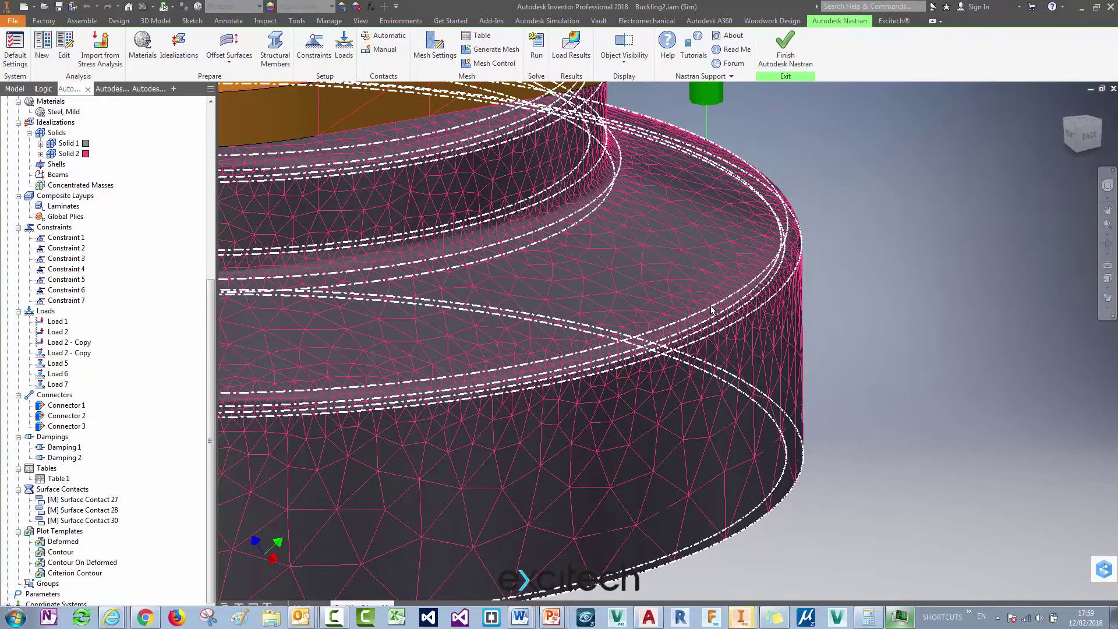
pyautogui.scroll(-2, 855, 307)
pyautogui.scroll(-5, 855, 305)
pyautogui.keyDown('shift'); pyautogui.moveTo(904, 240); pyautogui.dragTo(772, 415, button='middle'); pyautogui.keyUp('shift')
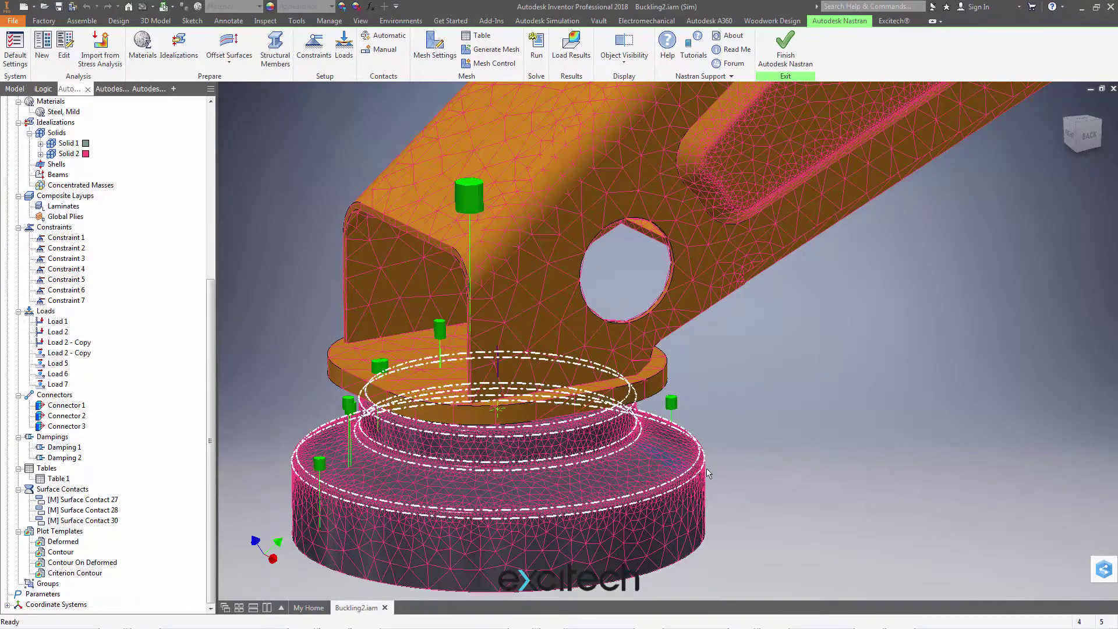
pyautogui.scroll(5, 681, 446)
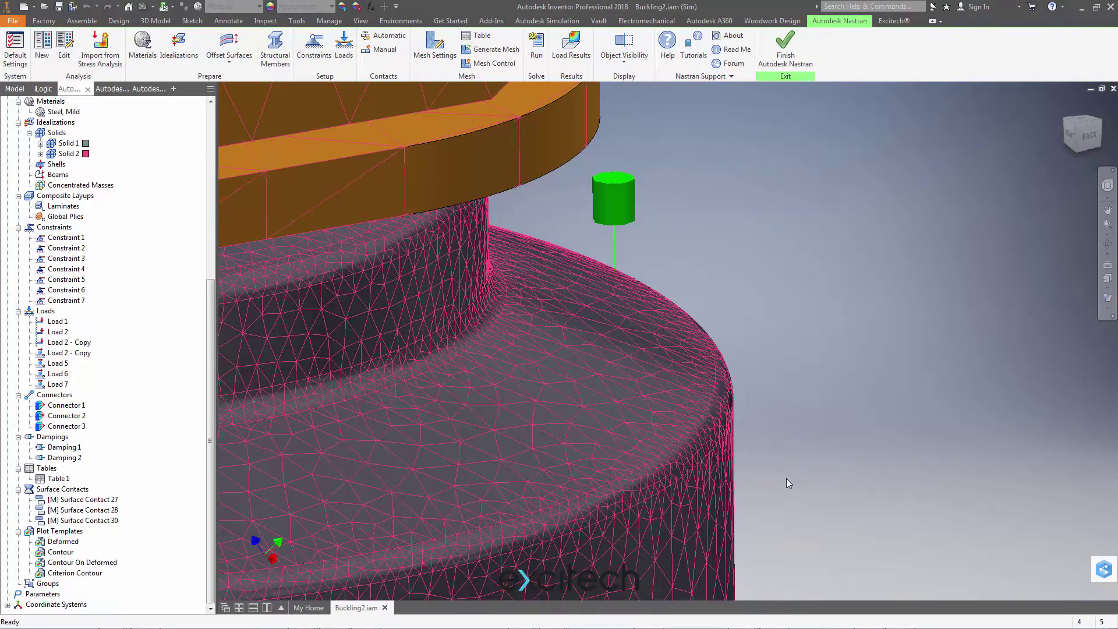
pyautogui.scroll(-5, 787, 479)
pyautogui.moveTo(893, 443); pyautogui.dragTo(766, 452, button='middle')
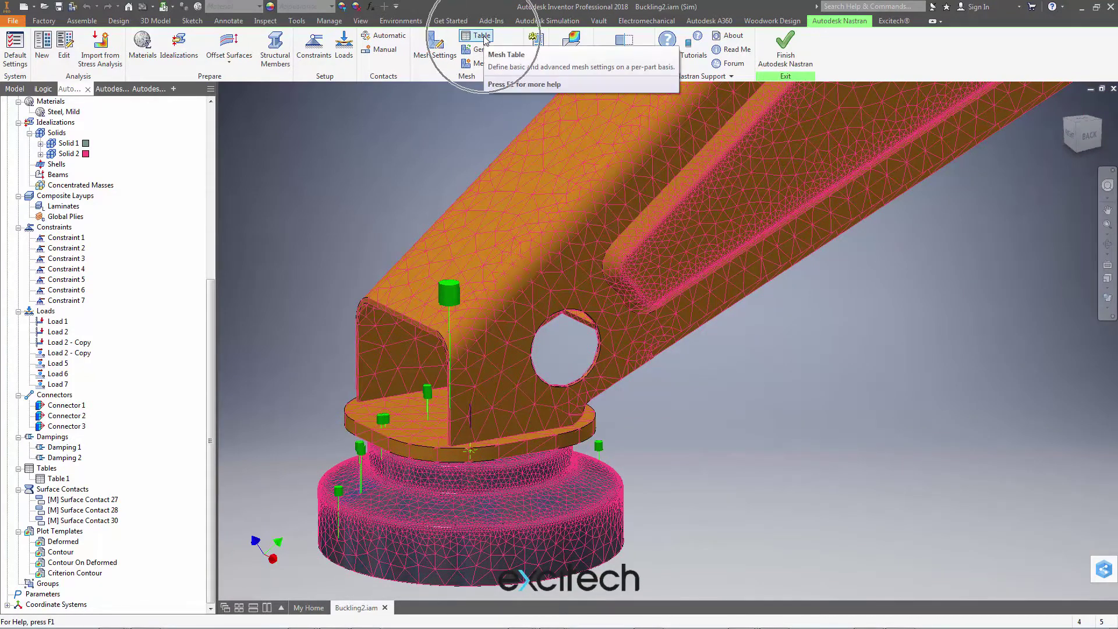
# - Open the per-part mesh table through the general mesh settings
pyautogui.click(432, 50)
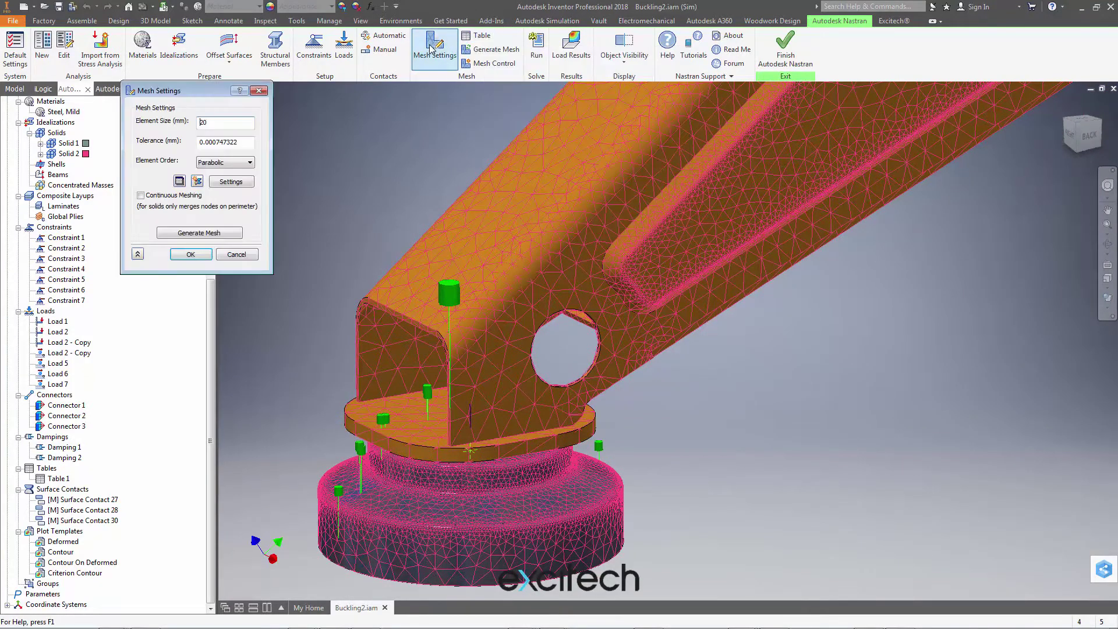
pyautogui.click(180, 181)
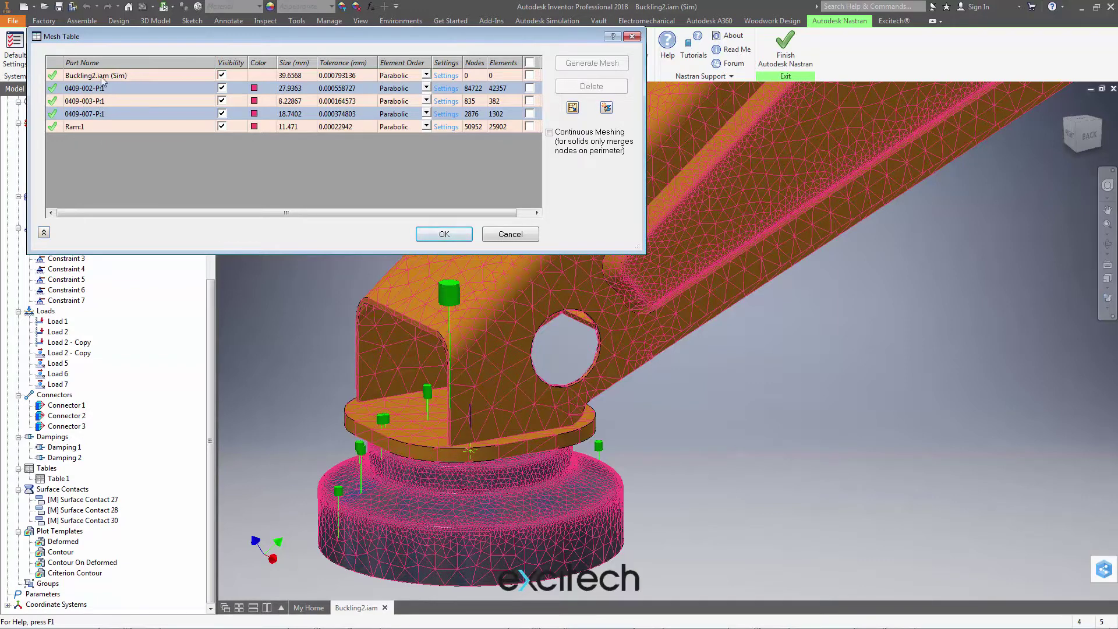
pyautogui.doubleClick(296, 89)
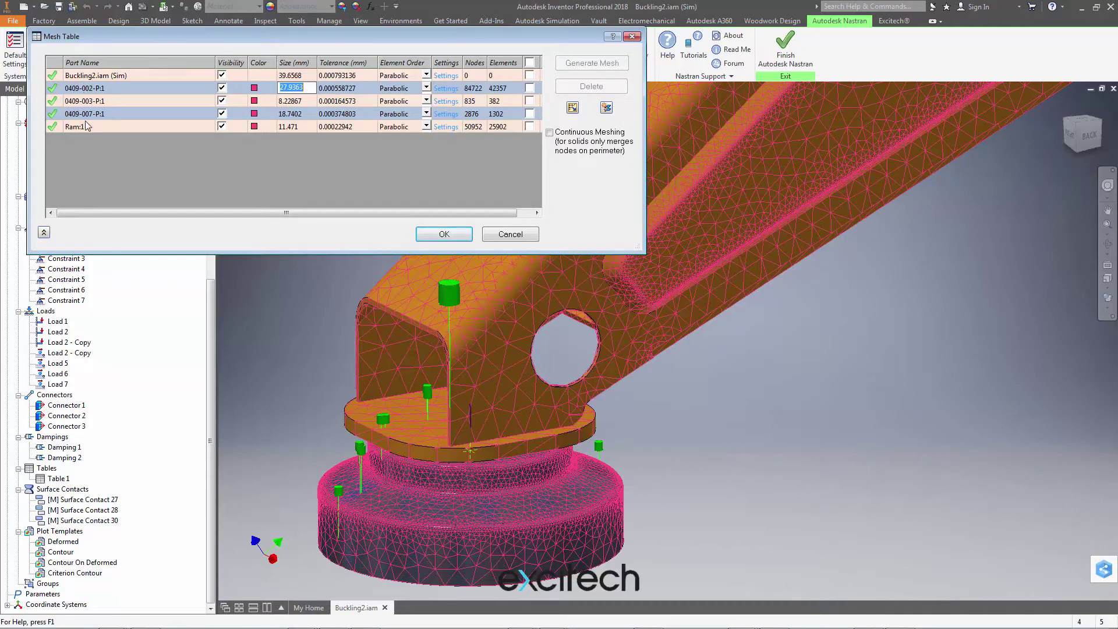
pyautogui.moveTo(251, 37); pyautogui.dragTo(234, 38)
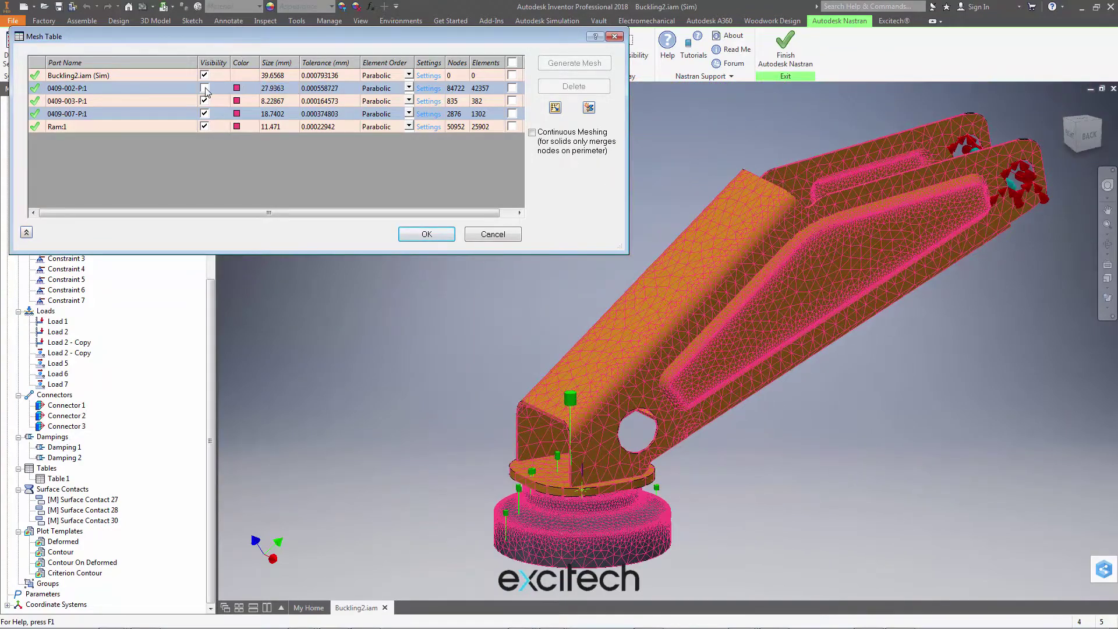
# - Hide the mesh of part 0409-002-P:1 briefly to identify it in the model, and show it again
pyautogui.click(204, 87)
pyautogui.click(204, 88)
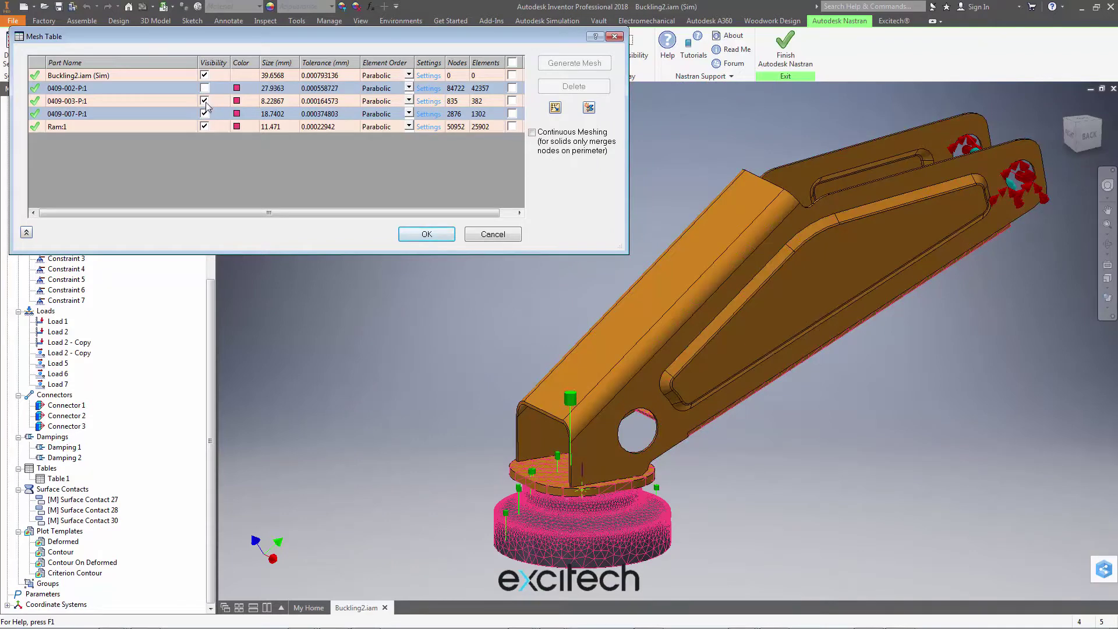
pyautogui.click(207, 103)
pyautogui.click(206, 103)
pyautogui.press('space')
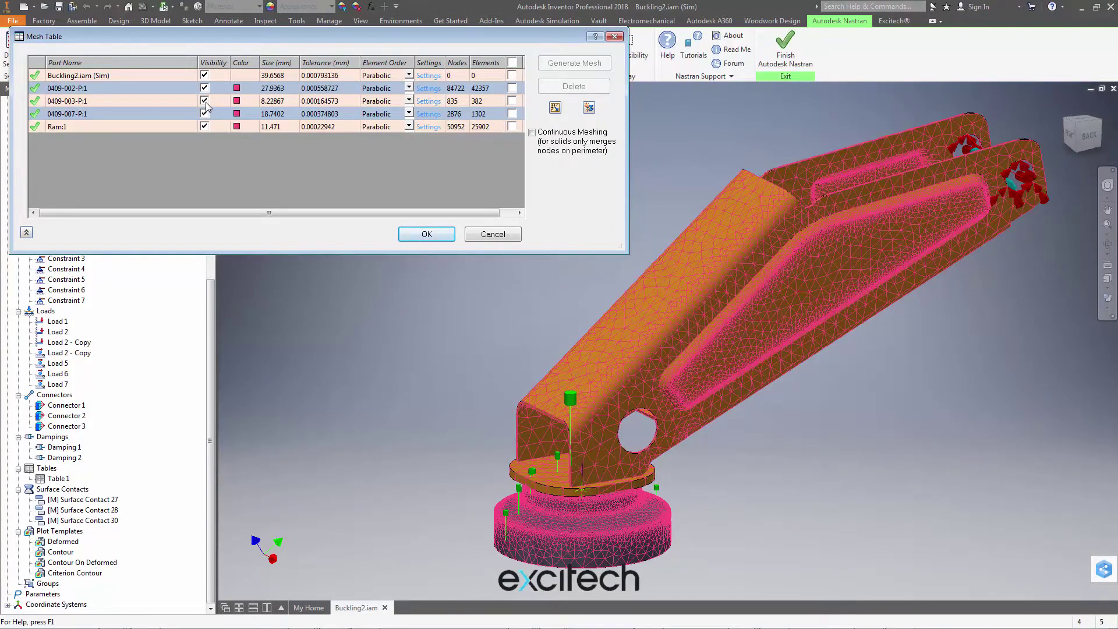
# - Set the element size of part 0409-002-P:1 to 10 mm and regenerate the mesh for that part only
pyautogui.press('Tab')
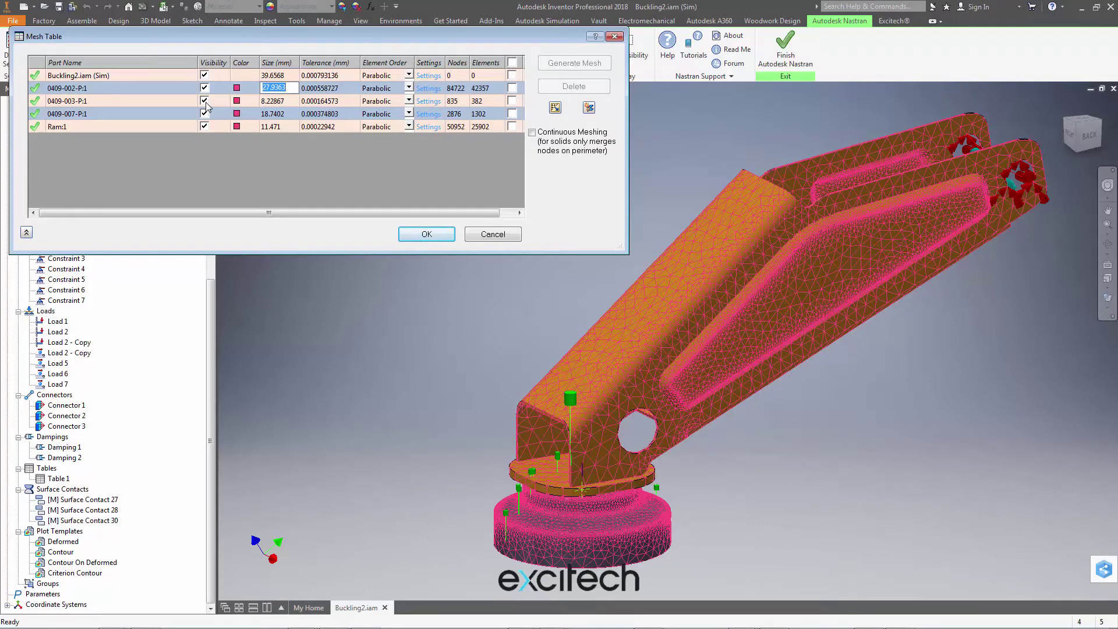
pyautogui.write('10')
pyautogui.press('Down')
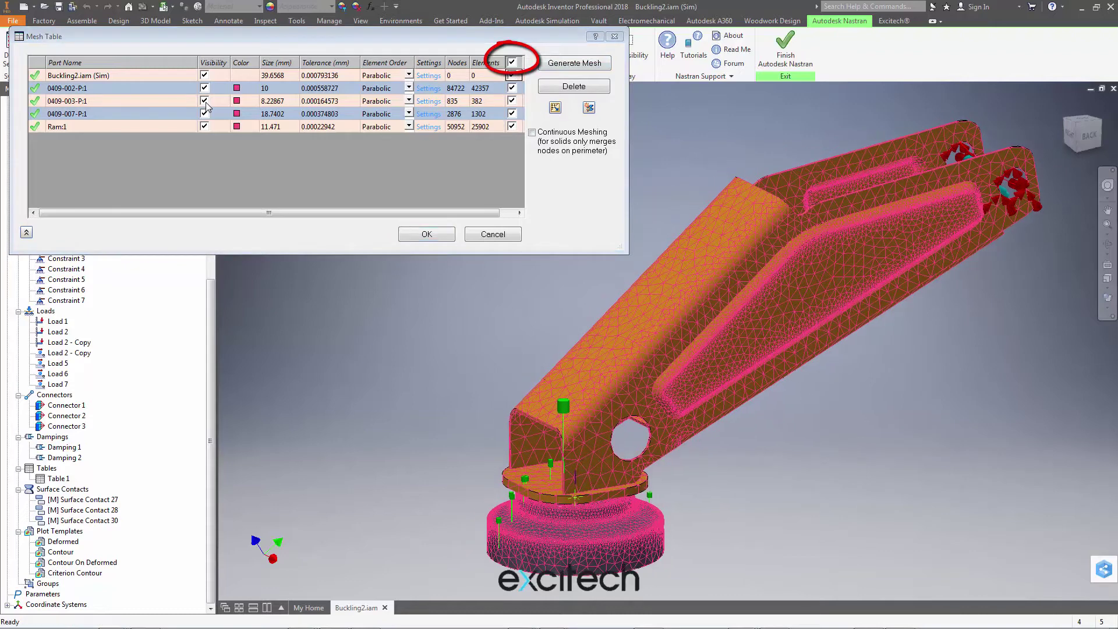
pyautogui.press('space')
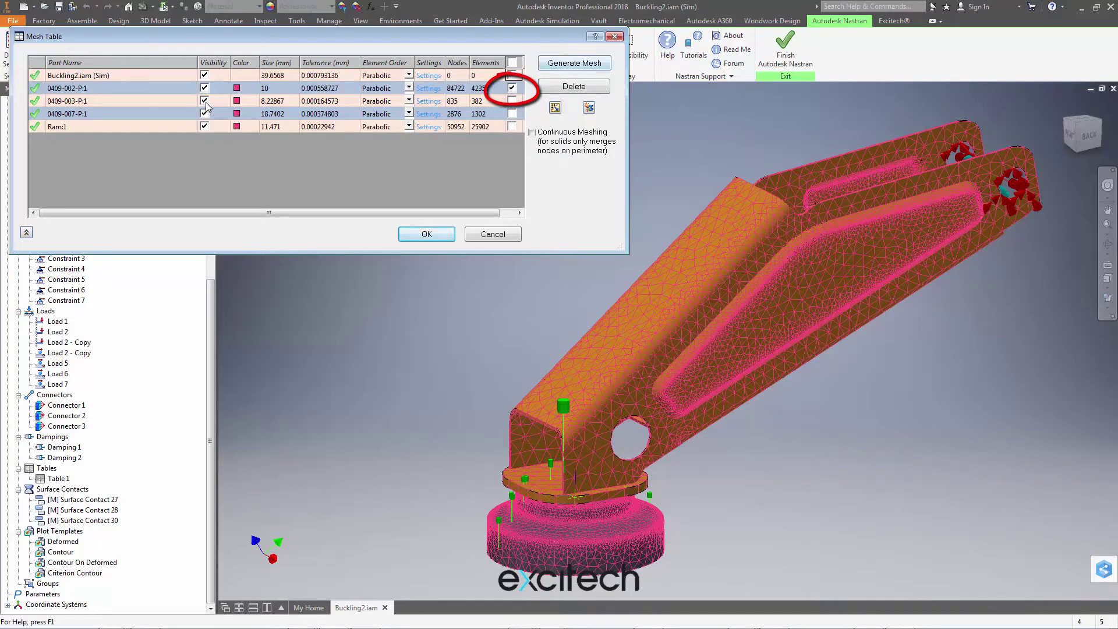
pyautogui.press('Return')
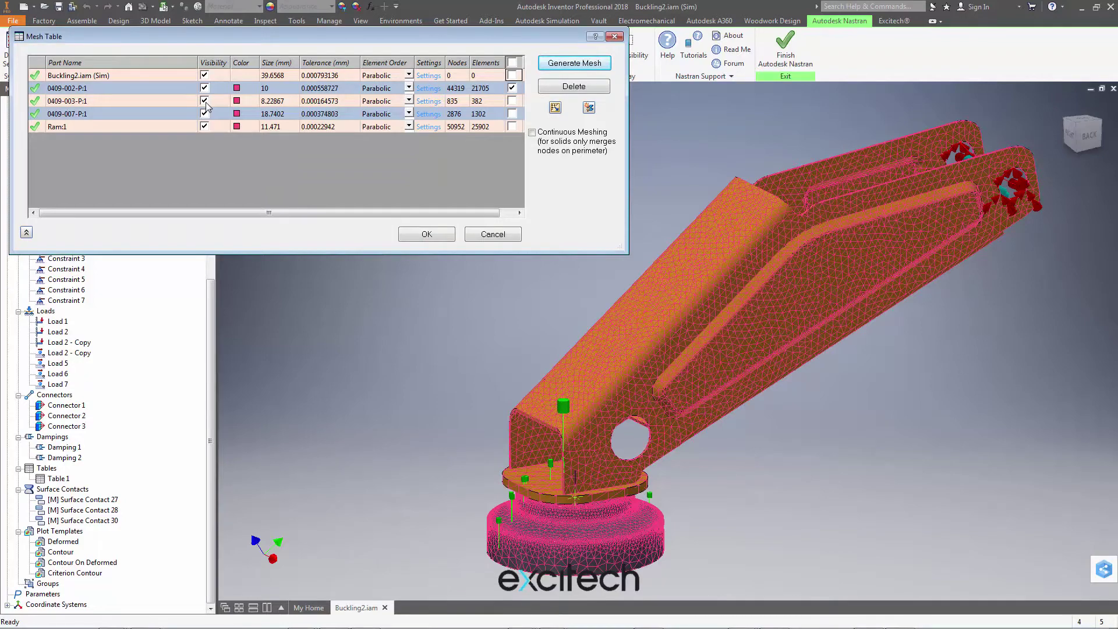
# - Examine the regenerated mesh around the rounded corner of the recessed pocket in the arm's side plate
pyautogui.moveTo(681, 402); pyautogui.dragTo(748, 389, button='middle')
pyautogui.scroll(8, 749, 389)
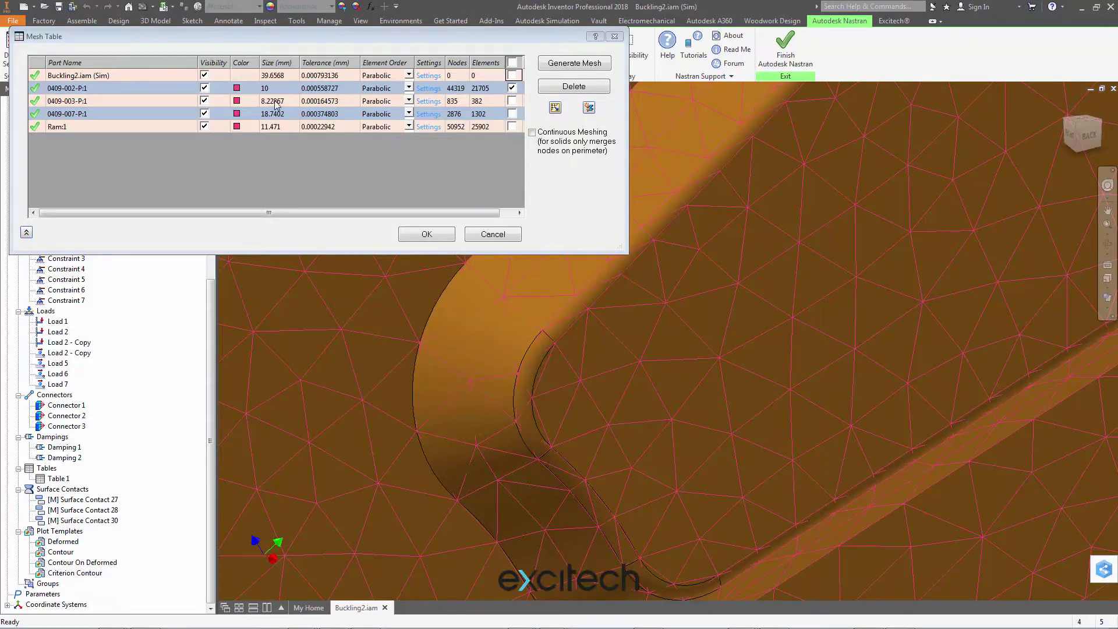
pyautogui.keyDown('shift'); pyautogui.moveTo(509, 333); pyautogui.dragTo(687, 391, button='middle'); pyautogui.keyUp('shift')
pyautogui.scroll(5, 686, 391)
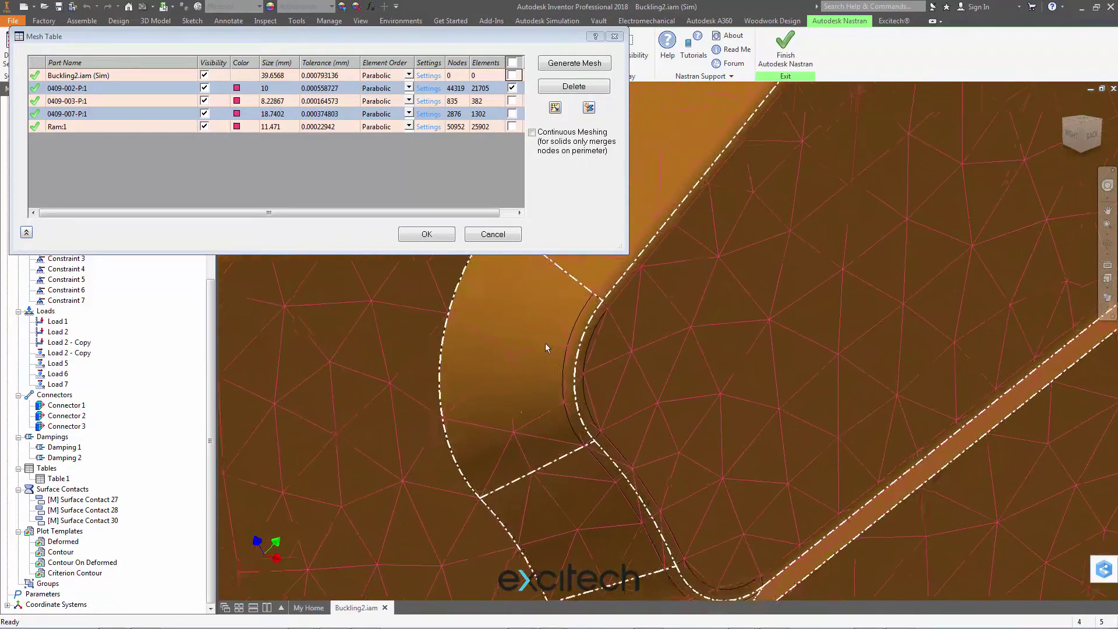
pyautogui.scroll(-3, 541, 321)
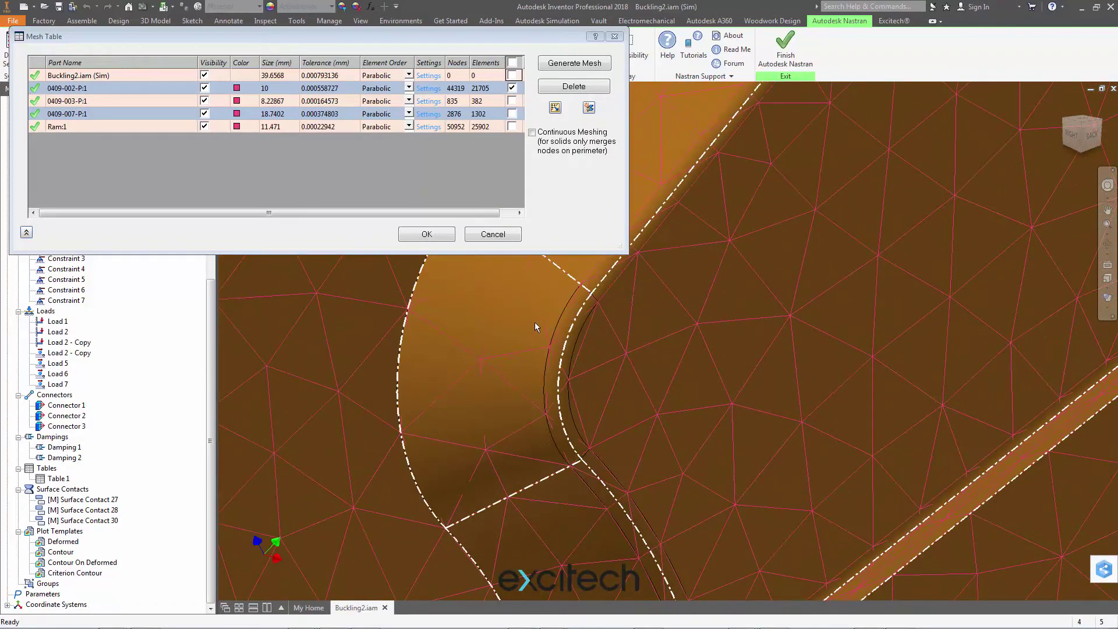
pyautogui.keyDown('shift'); pyautogui.moveTo(535, 323); pyautogui.dragTo(837, 405, button='middle'); pyautogui.keyUp('shift')
pyautogui.scroll(-5, 802, 431)
# - Examine the mesh density along the ram base's stepped fillets and outer rim
pyautogui.scroll(4, 800, 476)
pyautogui.scroll(3, 576, 455)
pyautogui.moveTo(900, 384); pyautogui.dragTo(982, 417, button='middle')
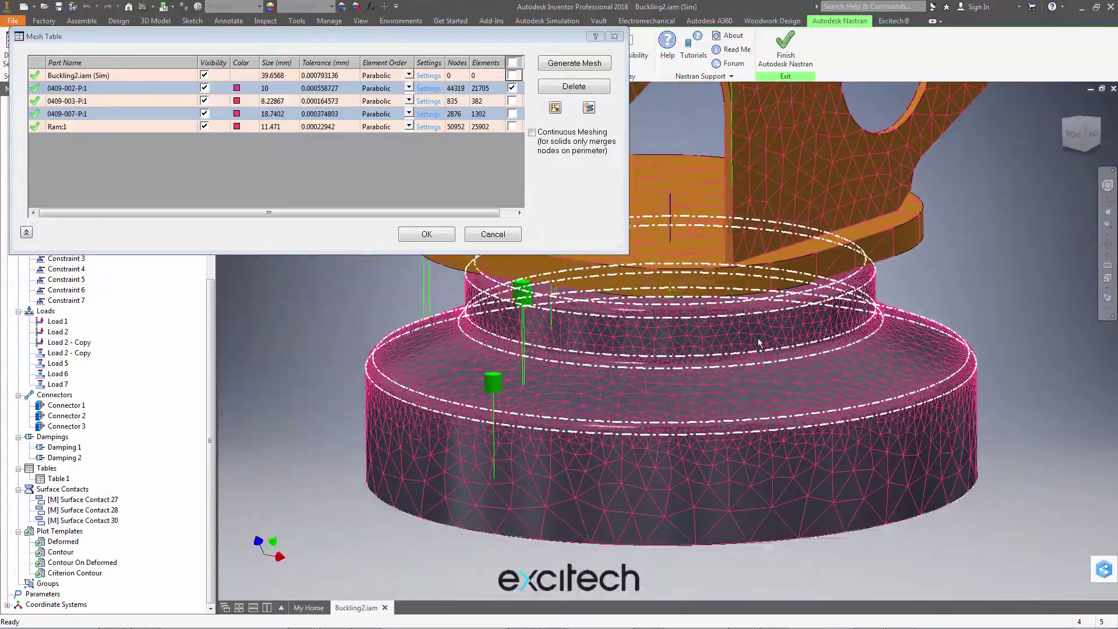
pyautogui.scroll(2, 804, 347)
pyautogui.moveTo(1027, 329); pyautogui.dragTo(854, 334, button='middle')
pyautogui.scroll(2, 964, 328)
pyautogui.scroll(4, 630, 446)
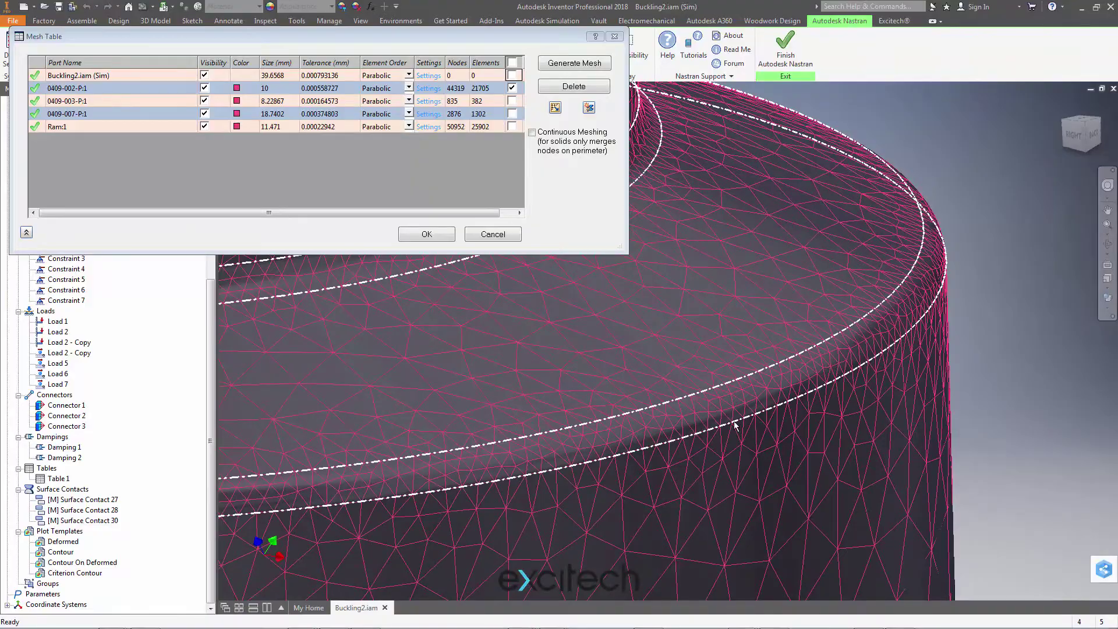
pyautogui.scroll(-5, 737, 427)
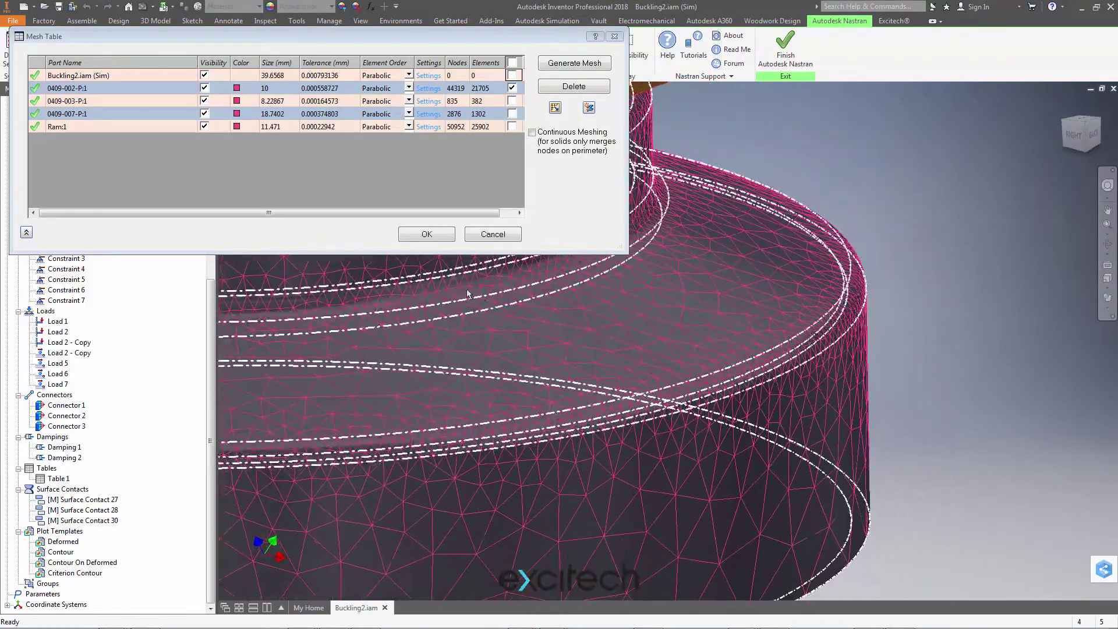
pyautogui.scroll(-4, 830, 353)
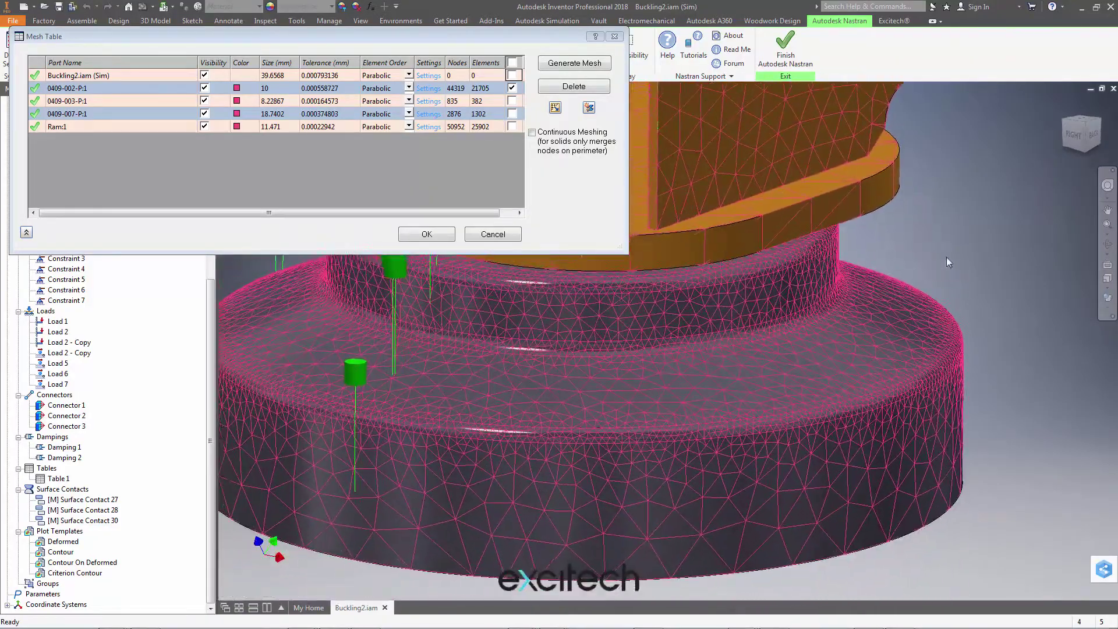
pyautogui.moveTo(945, 257); pyautogui.dragTo(870, 283, button='middle')
pyautogui.keyDown('shift'); pyautogui.moveTo(772, 411); pyautogui.dragTo(774, 418, button='middle'); pyautogui.keyUp('shift')
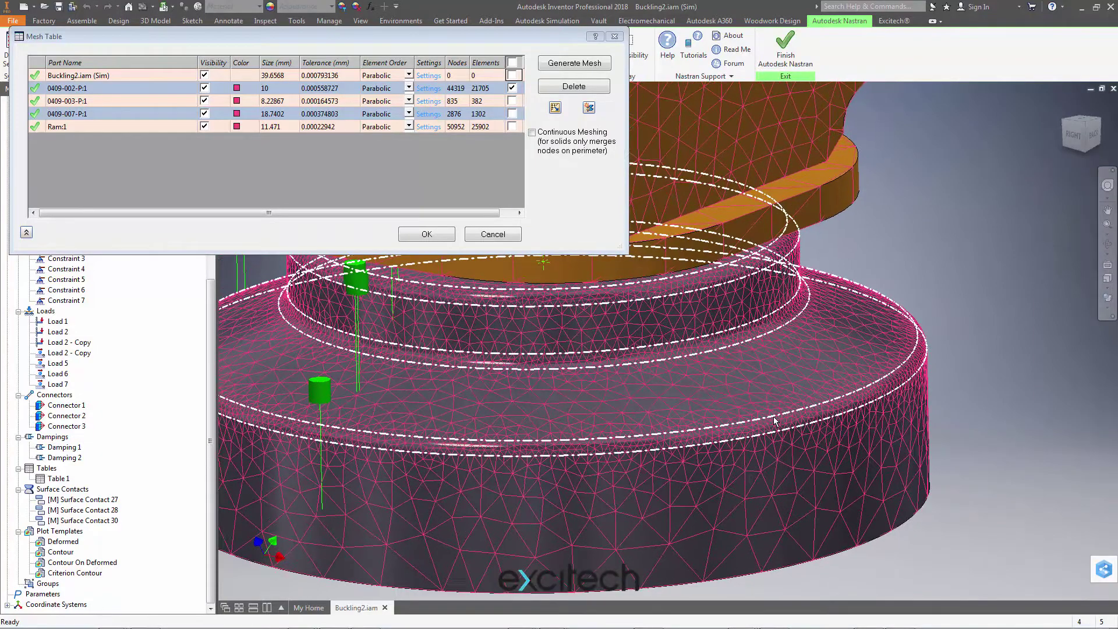
pyautogui.scroll(-1, 204, 121)
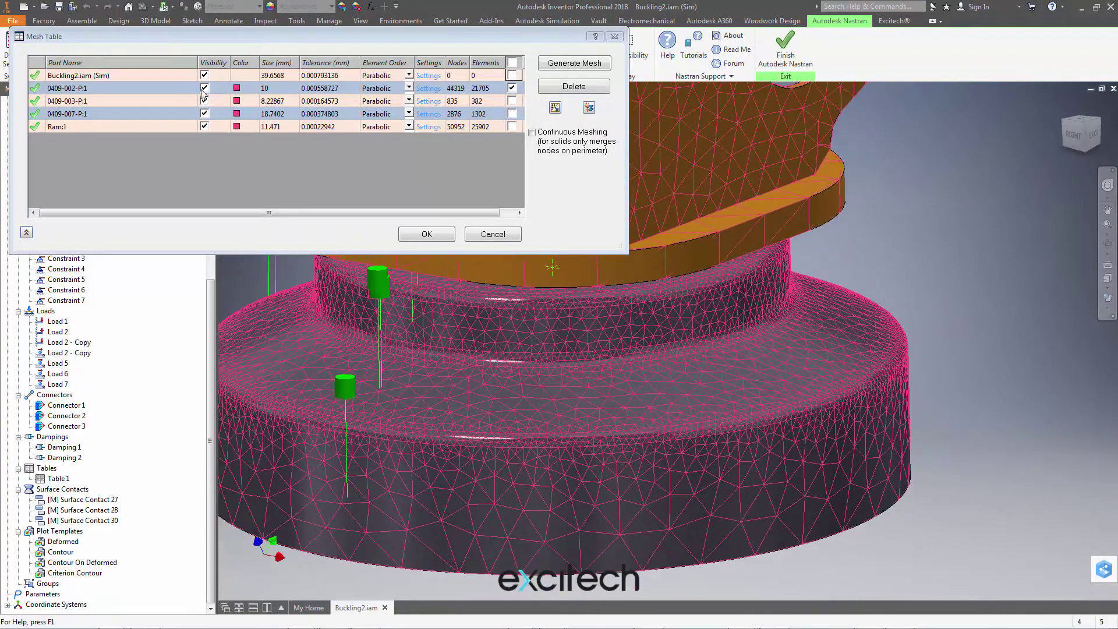
# - Hide the meshes of parts 0409-003-P:1 and 0409-007-P:1
pyautogui.click(204, 89)
pyautogui.click(204, 101)
pyautogui.click(204, 113)
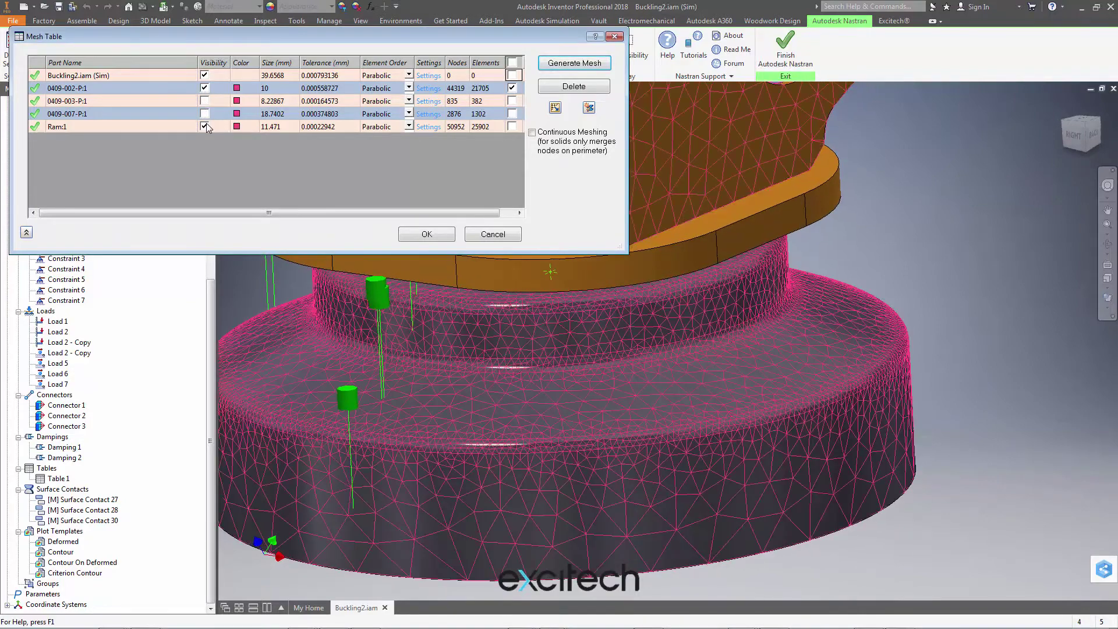
# - Set the element size of part Ram:1 to 8 mm and regenerate the mesh for that part only
pyautogui.click(204, 126)
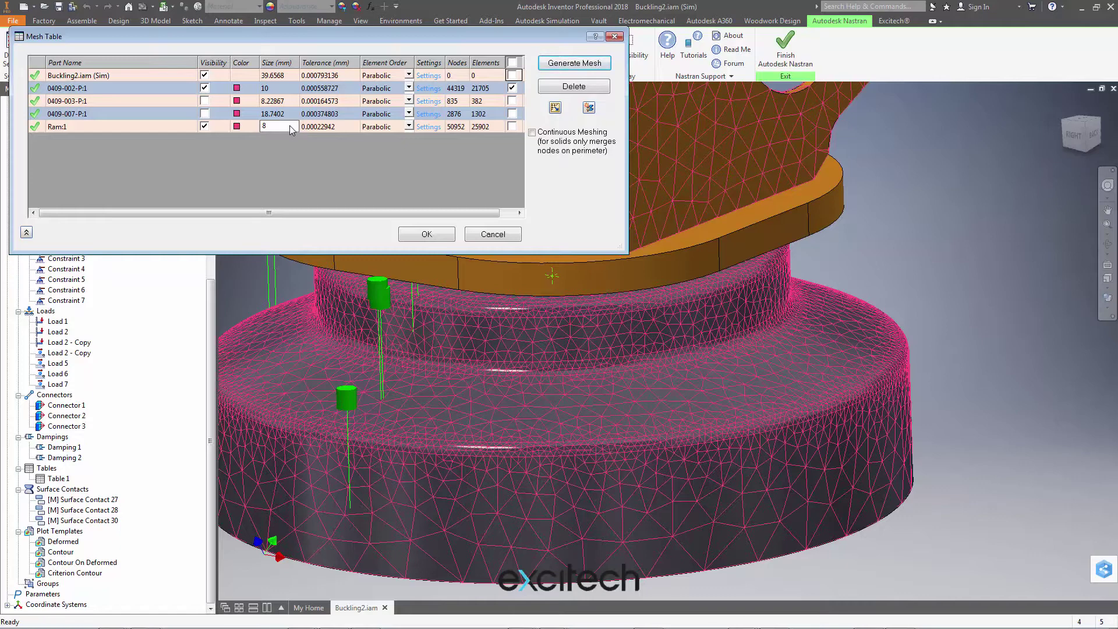
pyautogui.click(512, 126)
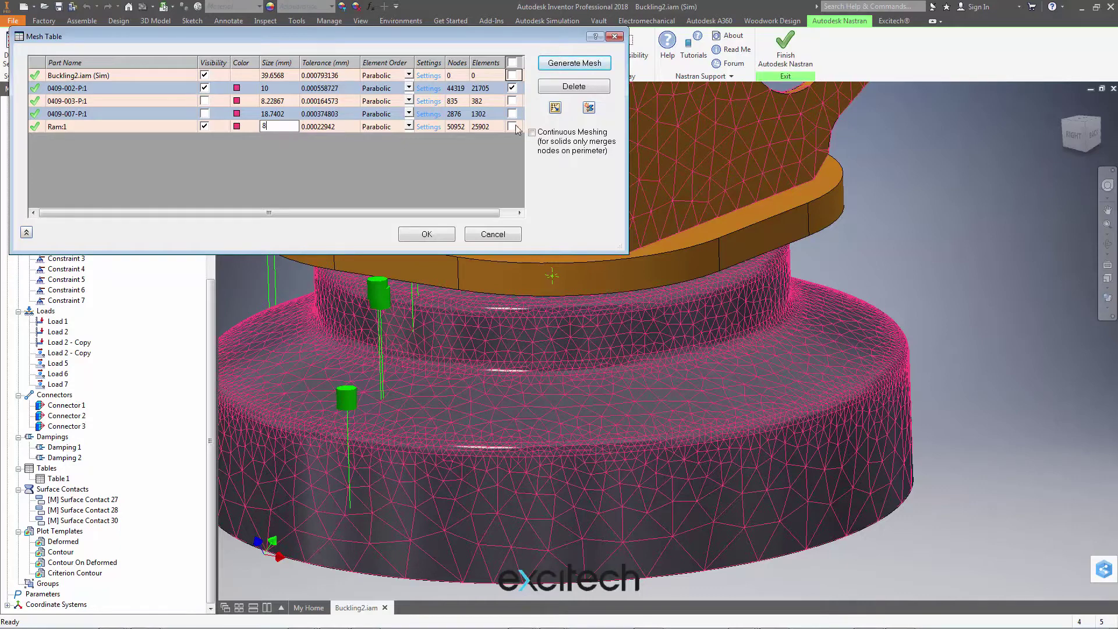
pyautogui.click(512, 88)
pyautogui.click(558, 66)
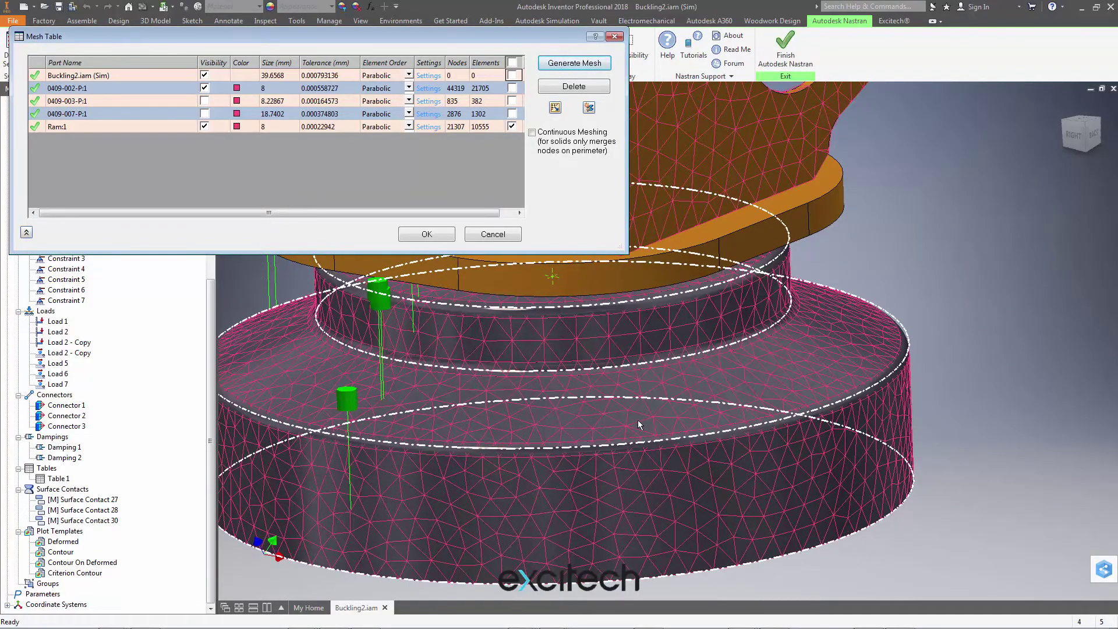
# - Set the refinement ratio to 0.2 in Ram:1's advanced mesh settings and regenerate its mesh
pyautogui.moveTo(953, 304); pyautogui.dragTo(939, 298, button='middle')
pyautogui.scroll(6, 942, 294)
pyautogui.scroll(4, 962, 318)
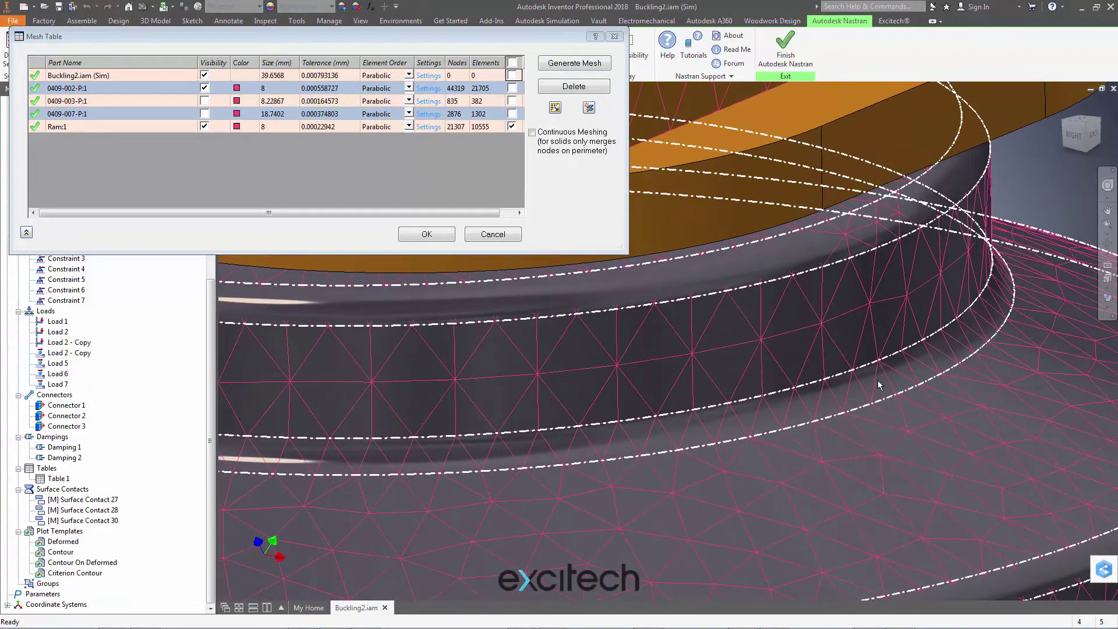
pyautogui.click(434, 128)
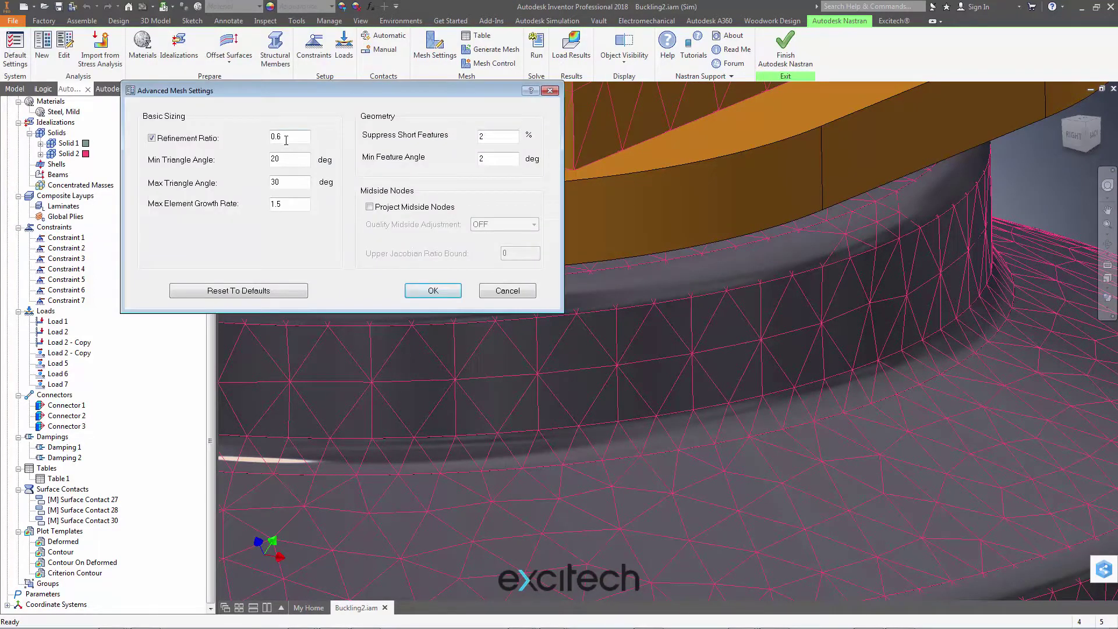
pyautogui.moveTo(288, 91); pyautogui.dragTo(353, 245)
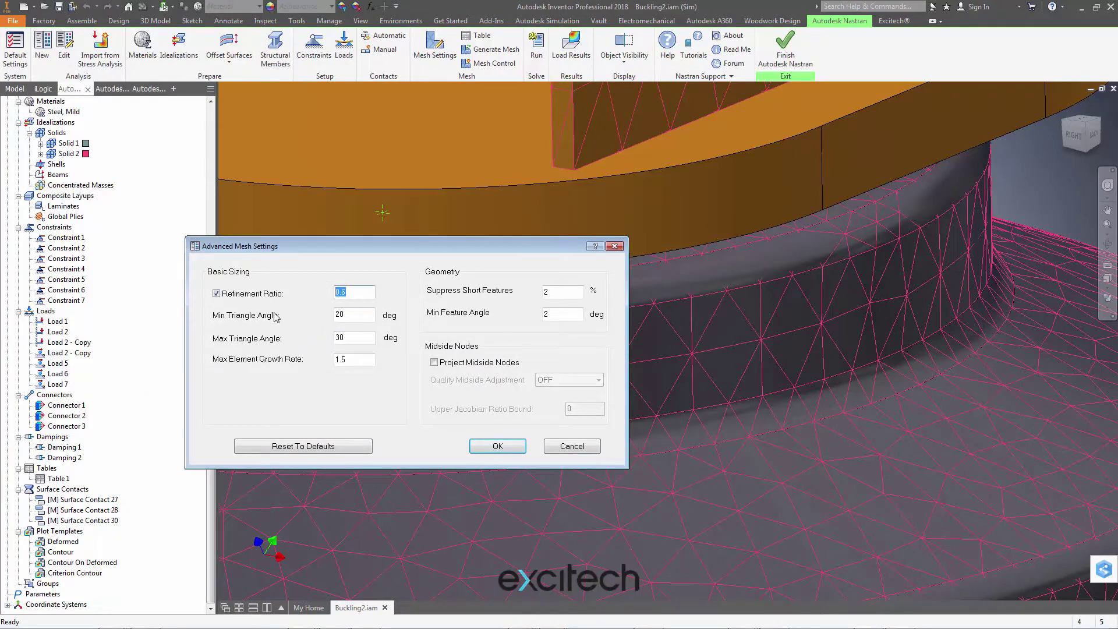
pyautogui.click(362, 315)
pyautogui.click(498, 446)
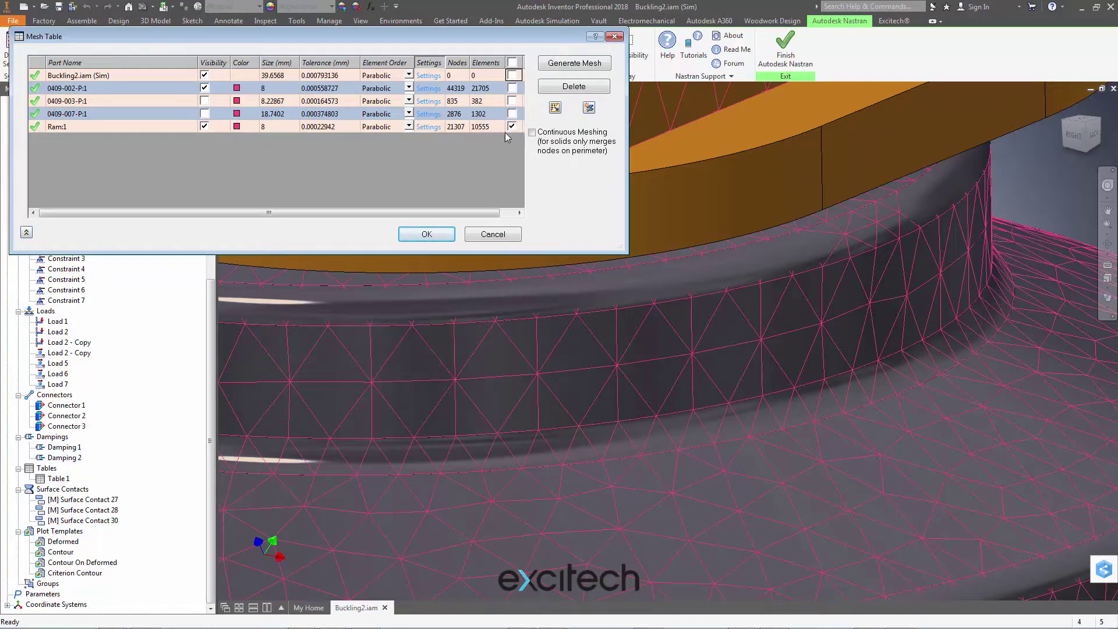
pyautogui.click(563, 64)
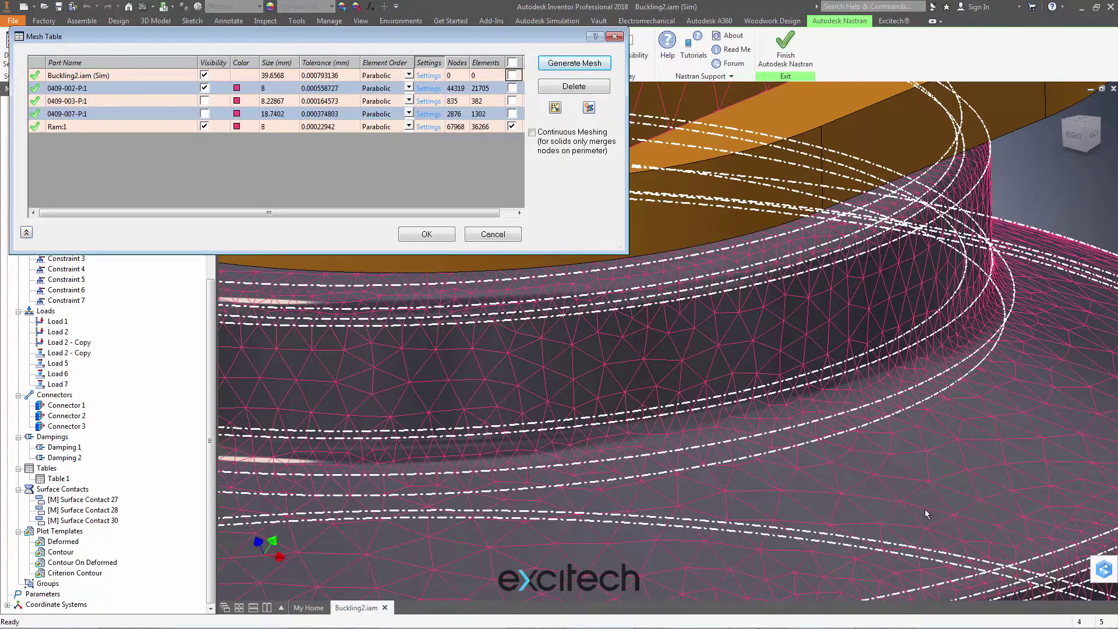
# - Set the max element growth rate to 2 in Ram:1's advanced mesh settings
pyautogui.click(429, 127)
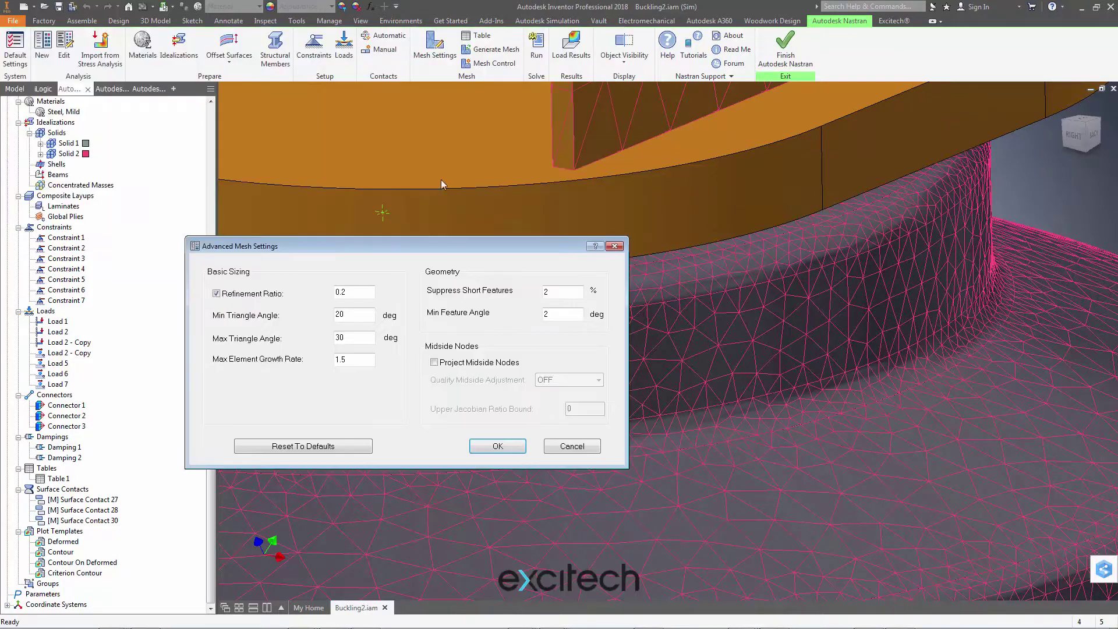
pyautogui.doubleClick(347, 360)
pyautogui.write('2')
pyautogui.click(497, 446)
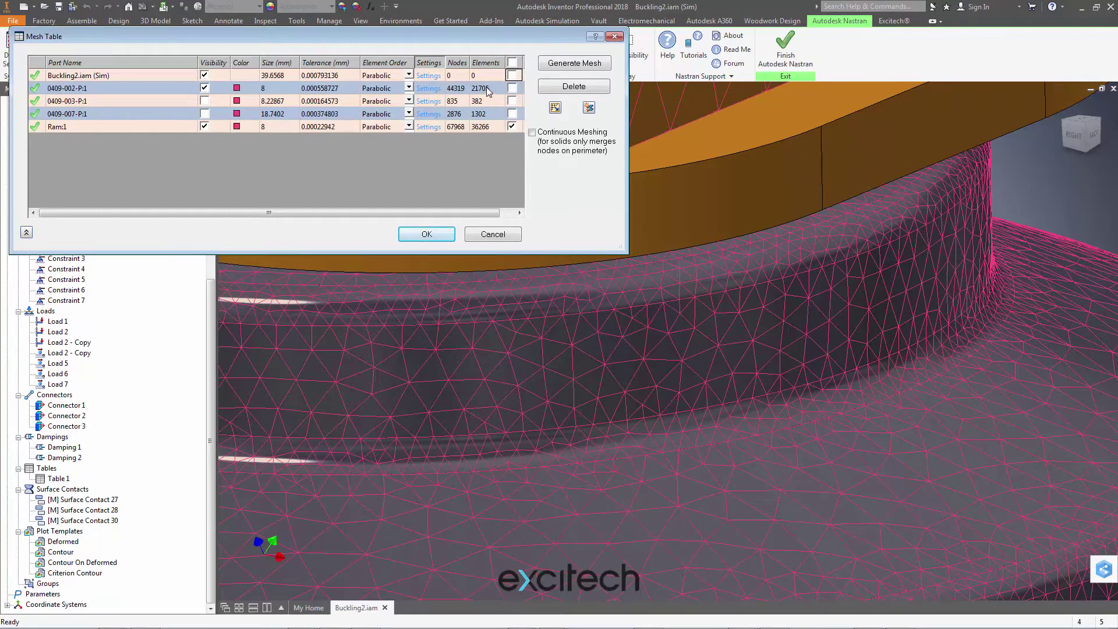
# - Regenerate Ram:1's mesh, set its min triangle angle to 10 deg and max triangle angle to 15 deg, and regenerate it again
pyautogui.click(573, 64)
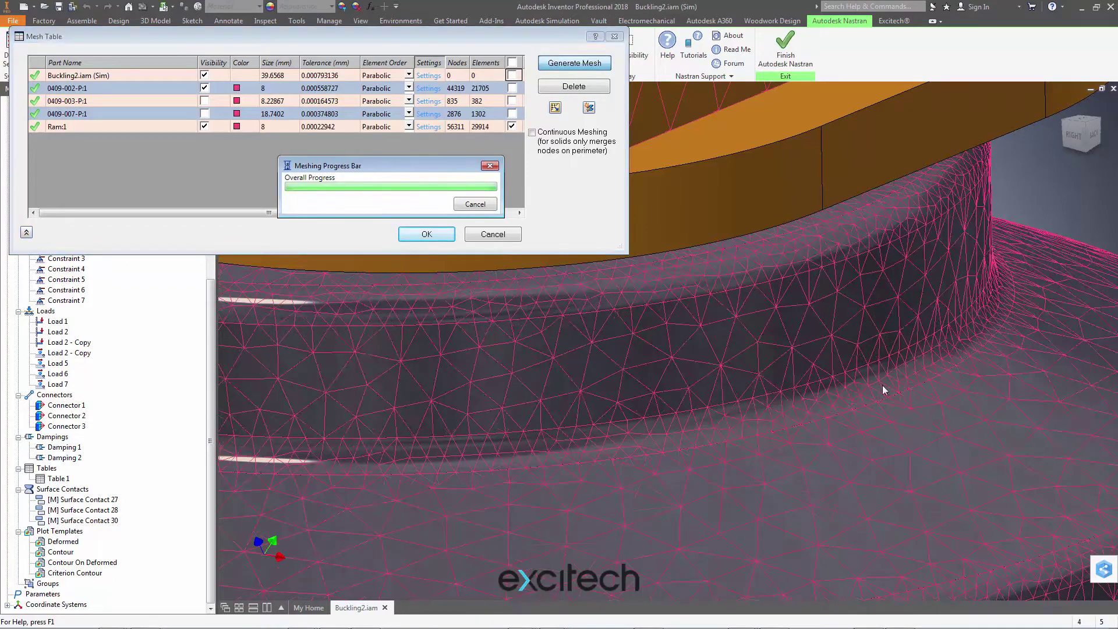
pyautogui.click(428, 127)
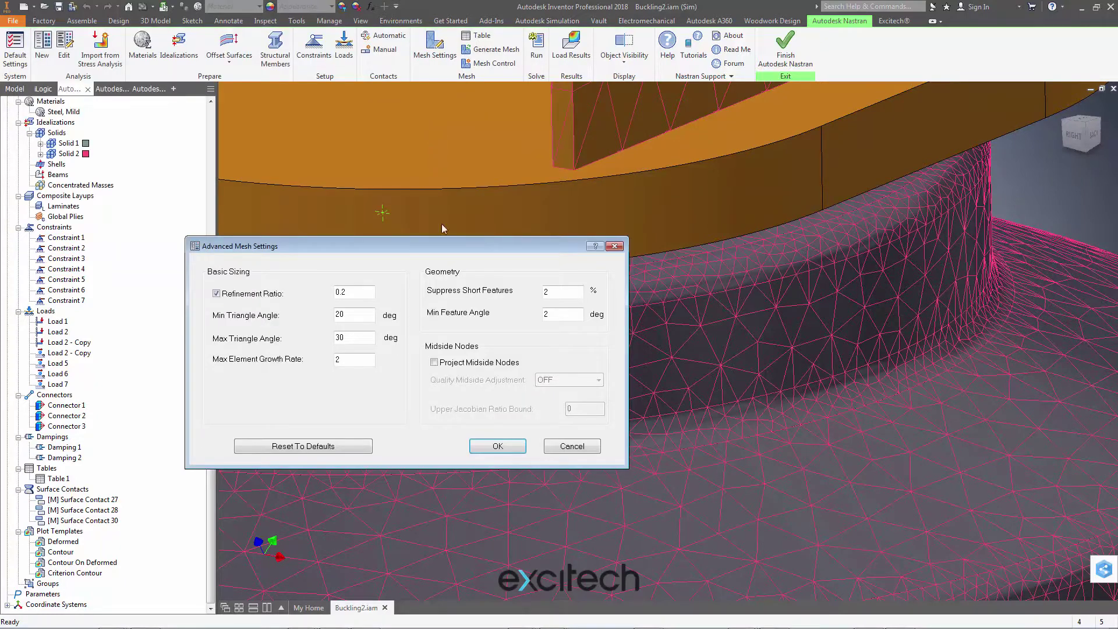
pyautogui.click(355, 336)
pyautogui.click(348, 315)
pyautogui.write('10')
pyautogui.press('Tab')
pyautogui.write('15')
pyautogui.click(498, 446)
pyautogui.click(498, 446)
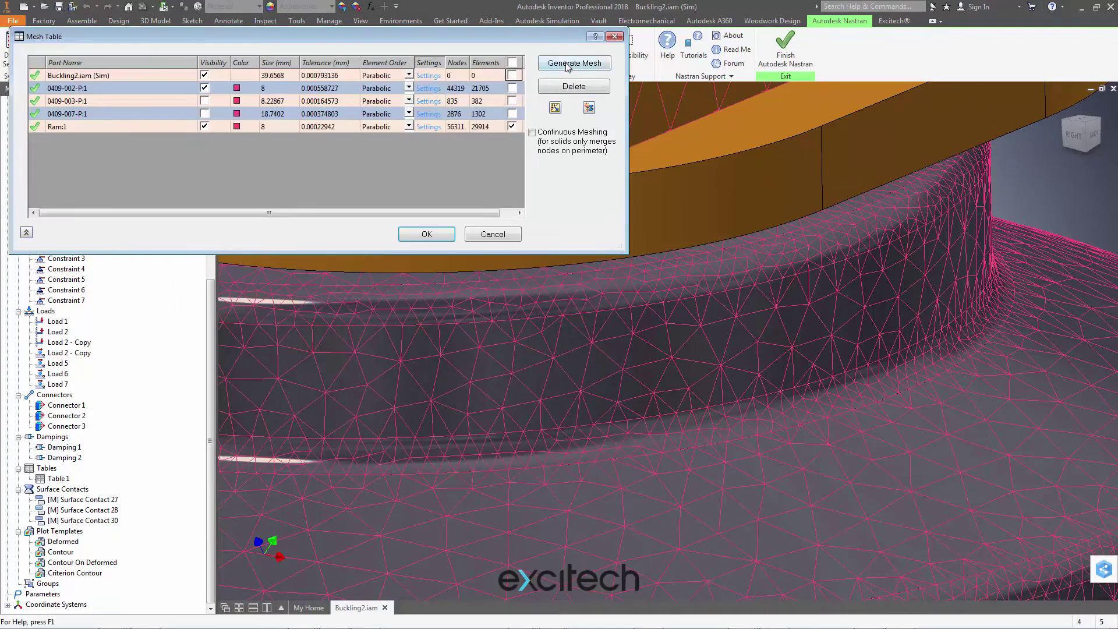
pyautogui.click(568, 64)
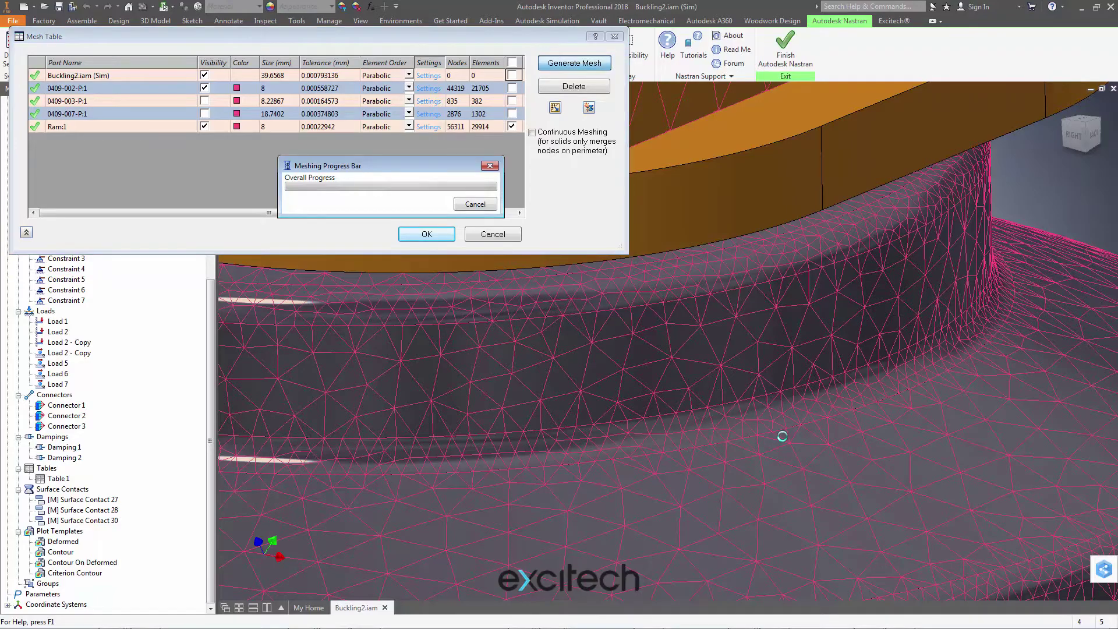
# - Examine the regenerated Ram:1 mesh around the stepped base and its fillets, and check the mesh table without changing it
pyautogui.scroll(5, 914, 284)
pyautogui.scroll(6, 1001, 243)
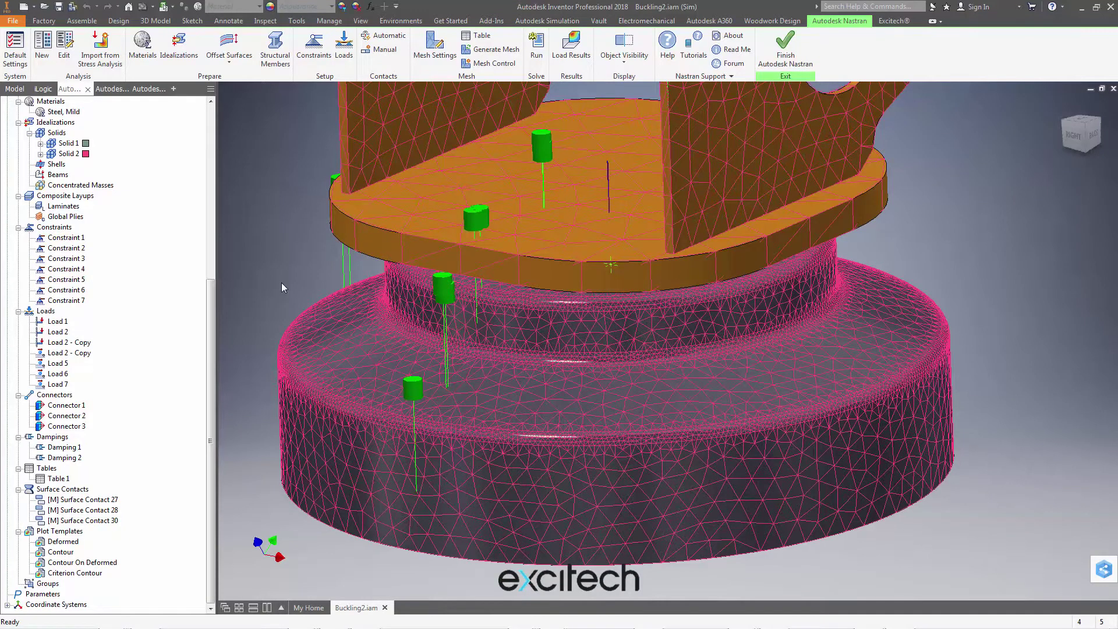
pyautogui.click(475, 35)
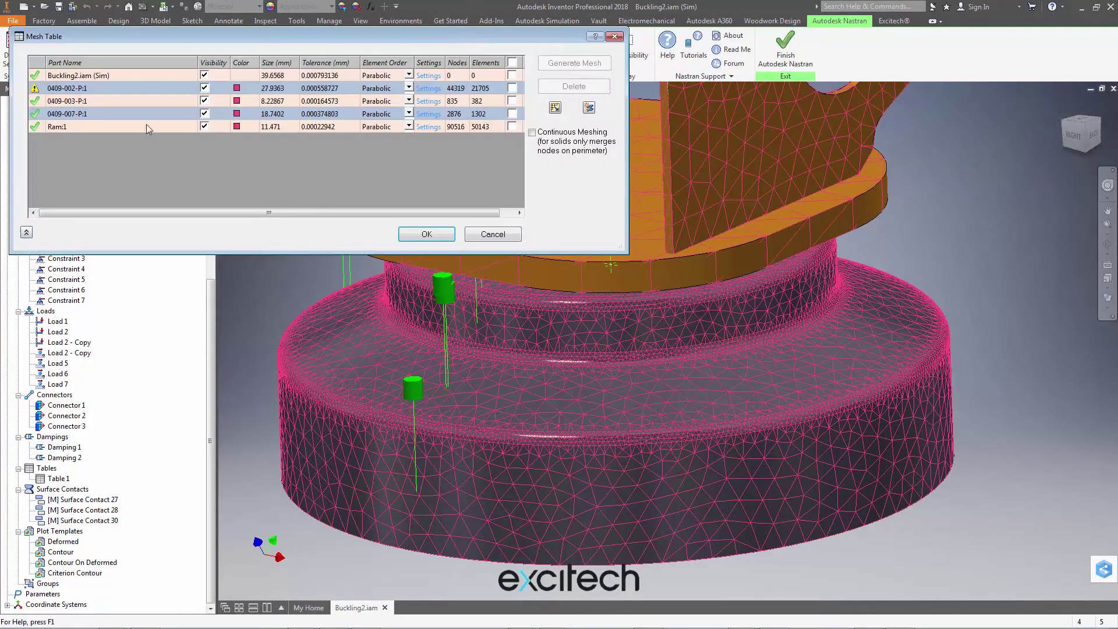
pyautogui.click(493, 234)
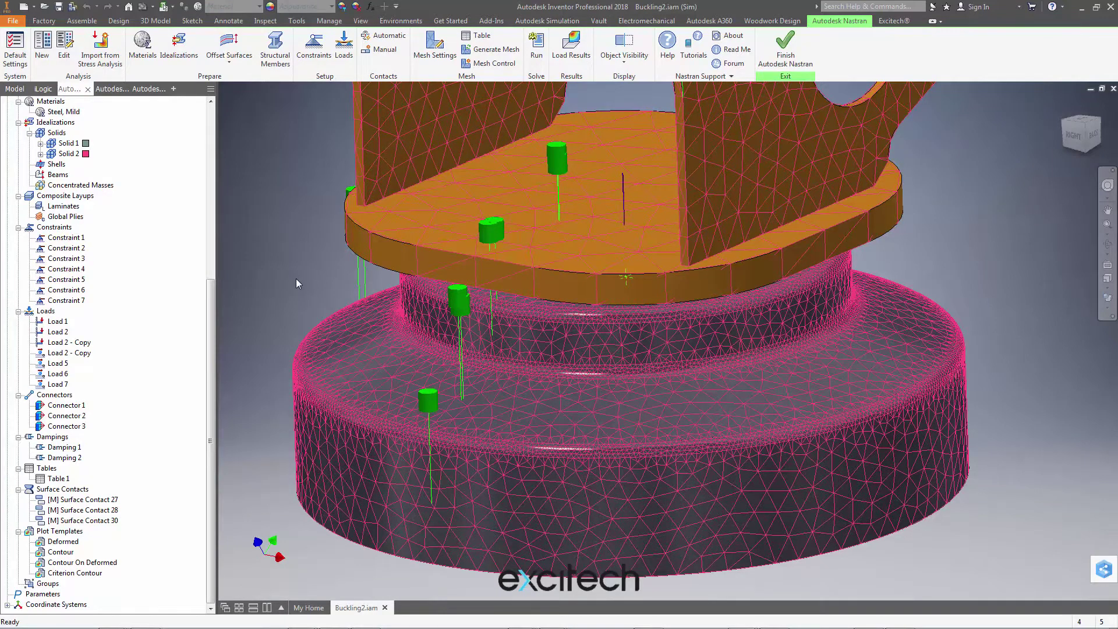
pyautogui.moveTo(283, 256); pyautogui.dragTo(286, 255, button='middle')
pyautogui.moveTo(286, 255); pyautogui.dragTo(290, 255)
pyautogui.moveTo(292, 255); pyautogui.dragTo(292, 247, button='middle')
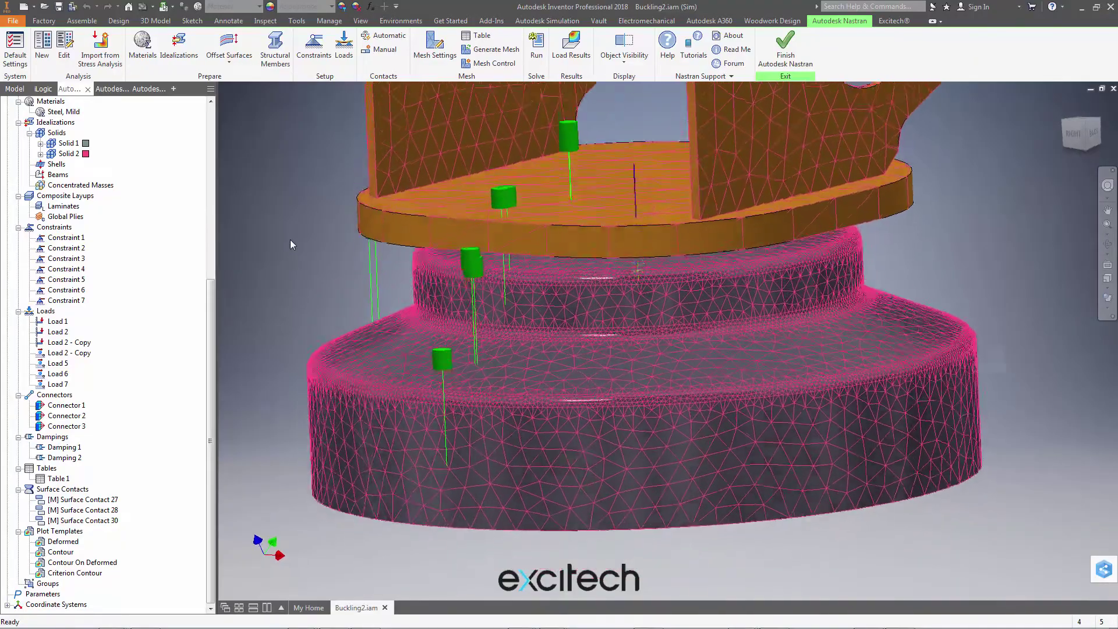
pyautogui.scroll(6, 645, 190)
pyautogui.scroll(-8, 646, 190)
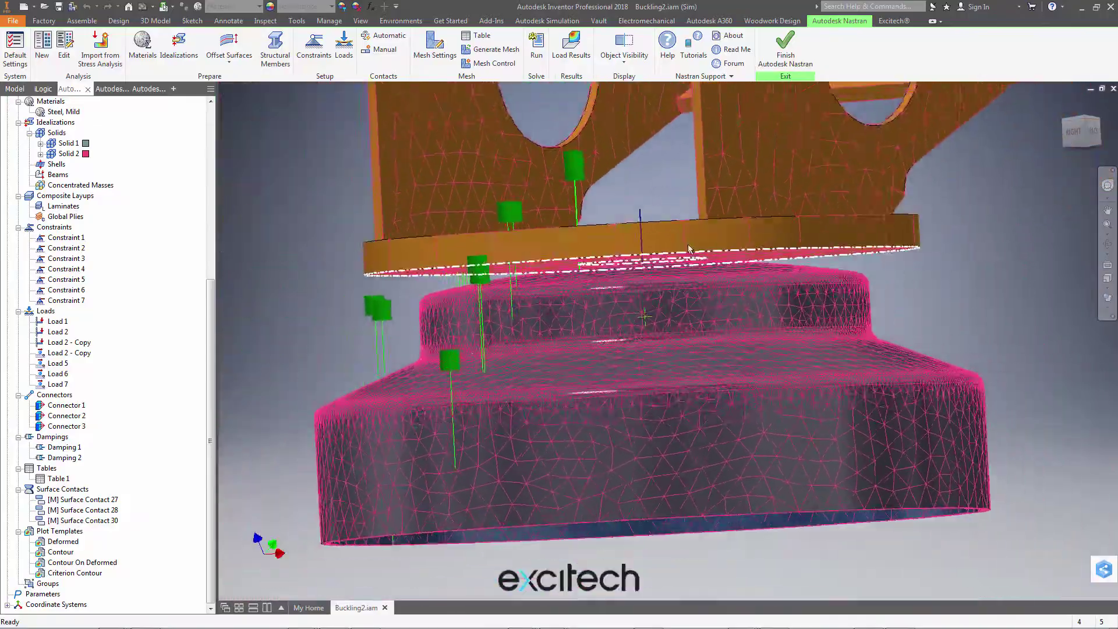
pyautogui.keyDown('shift'); pyautogui.moveTo(689, 249); pyautogui.dragTo(929, 306, button='middle'); pyautogui.keyUp('shift')
pyautogui.scroll(3, 928, 305)
pyautogui.keyDown('shift'); pyautogui.moveTo(1012, 235); pyautogui.dragTo(629, 267, button='middle'); pyautogui.keyUp('shift')
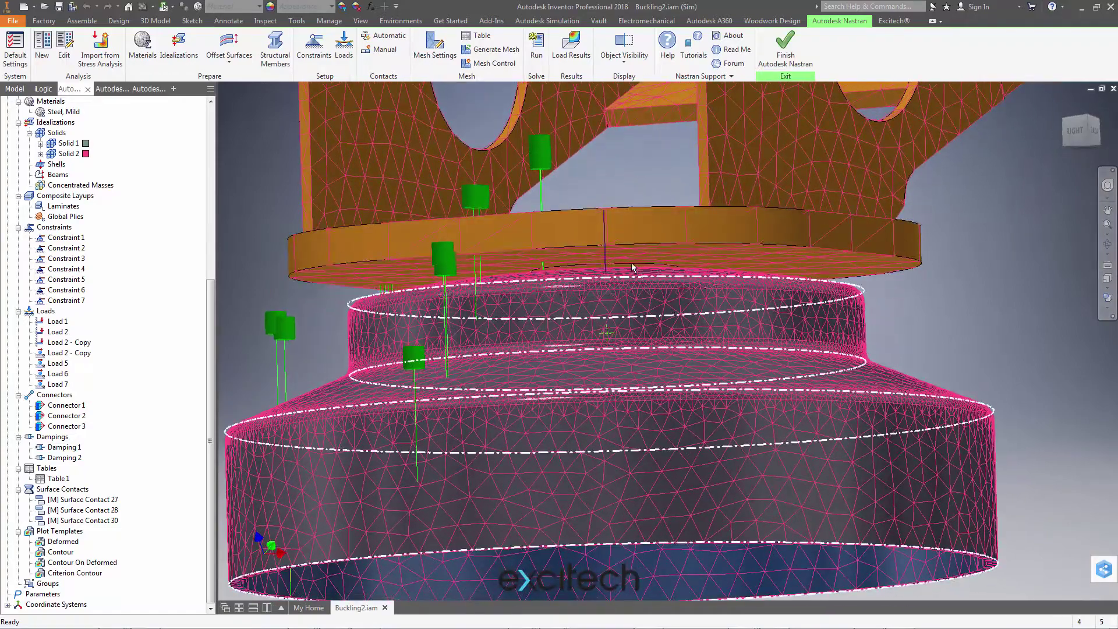
pyautogui.scroll(-2, 635, 266)
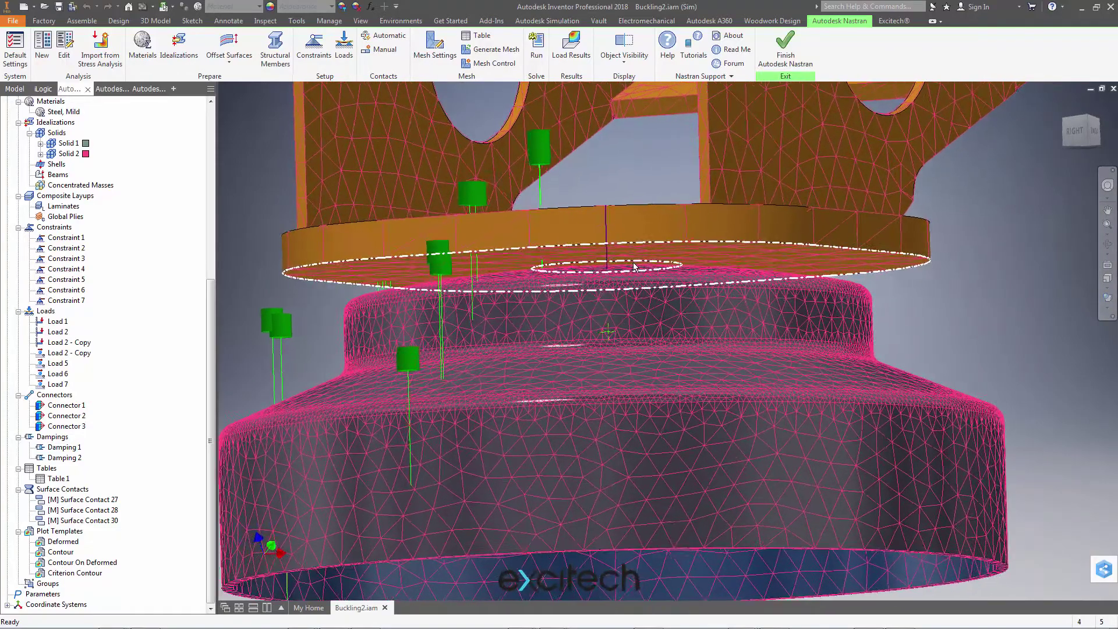
pyautogui.scroll(3, 635, 266)
pyautogui.keyDown('shift'); pyautogui.moveTo(956, 262); pyautogui.dragTo(894, 316, button='middle'); pyautogui.keyUp('shift')
pyautogui.scroll(-1, 894, 316)
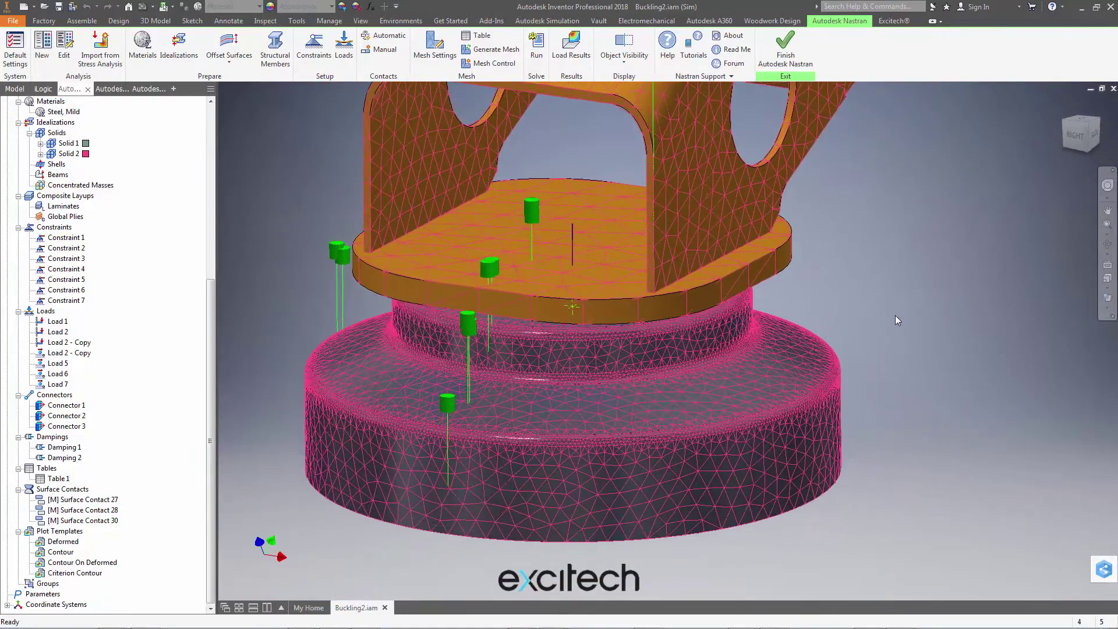
pyautogui.scroll(-2, 896, 316)
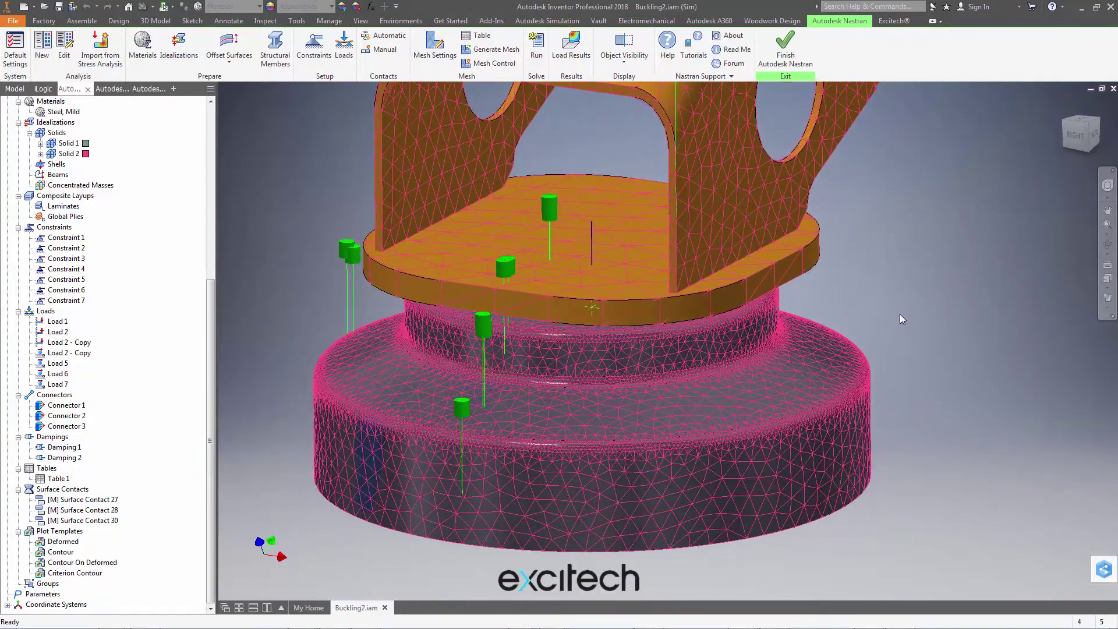
# - Switch the display of all meshes off and back on
pyautogui.click(623, 64)
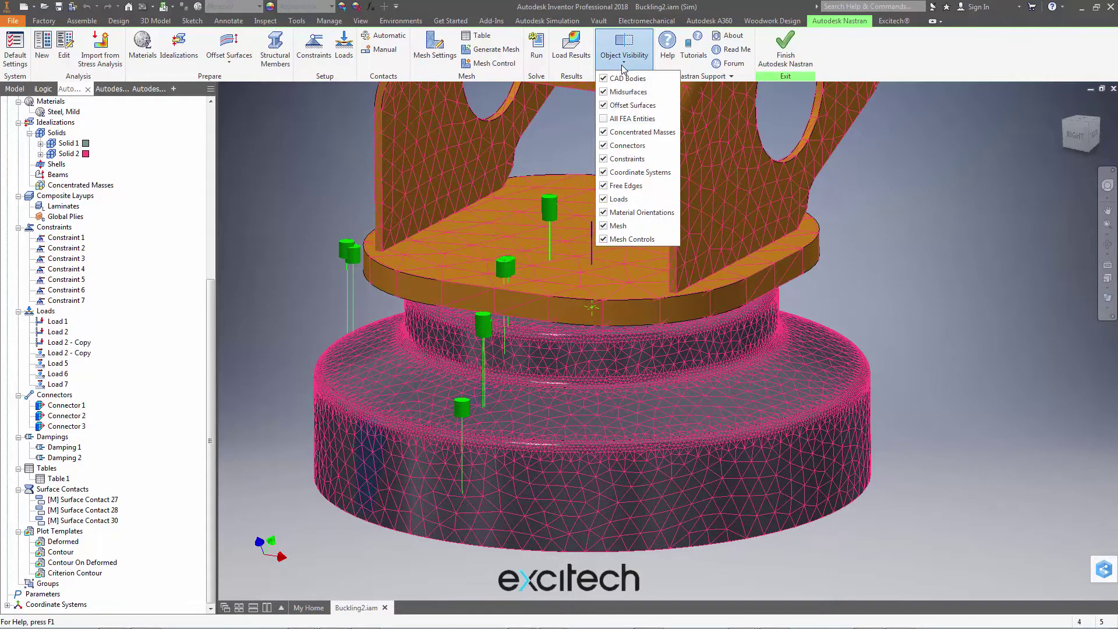
pyautogui.click(604, 227)
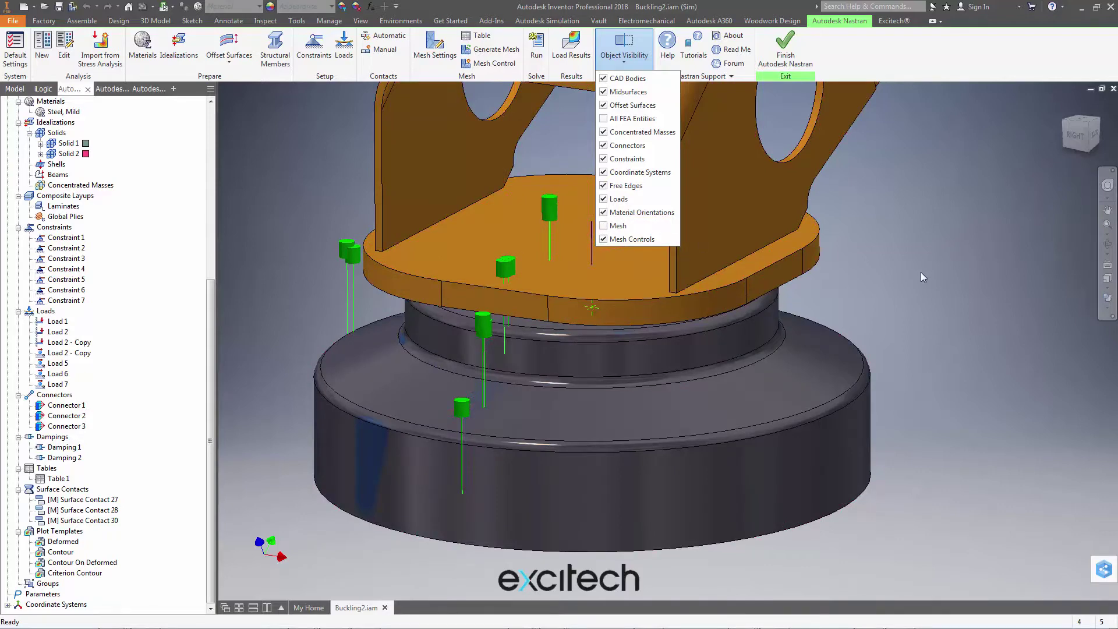
pyautogui.click(605, 231)
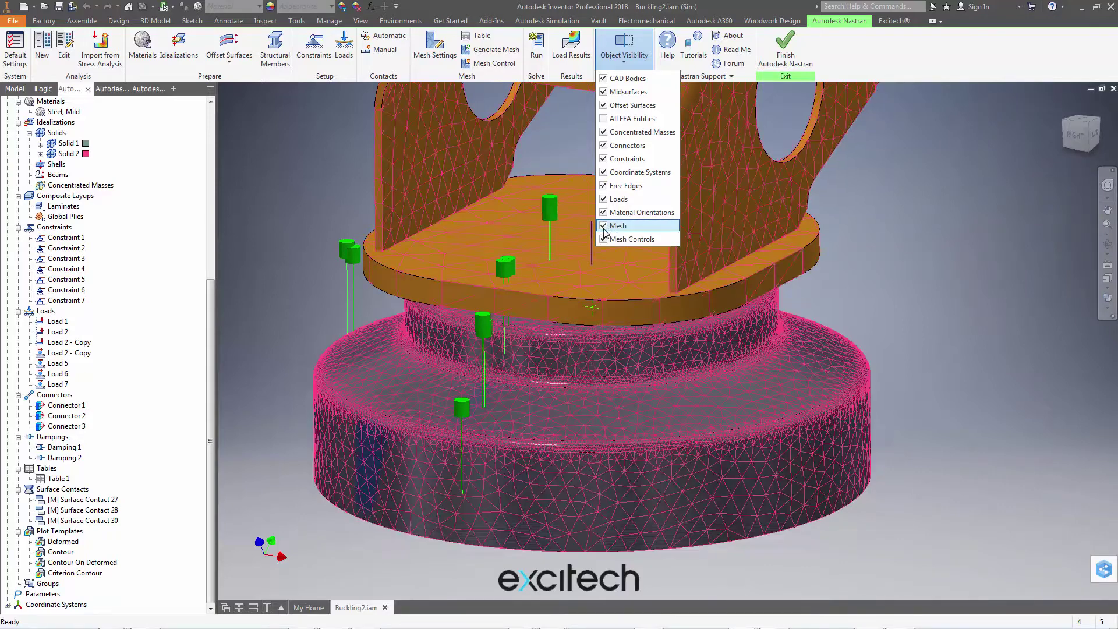
# - Hide the meshes of parts 0409-002-P:1, 0409-003-P:1, 0409-007-P:1 and Ram:1 in the mesh table and apply the change
pyautogui.click(481, 35)
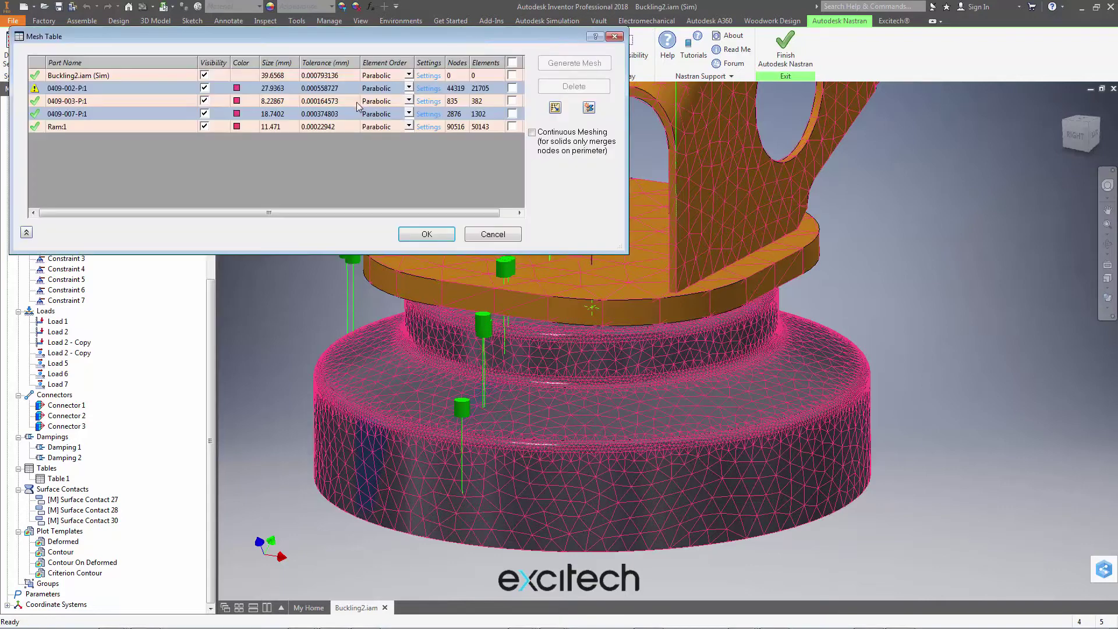
pyautogui.click(204, 114)
pyautogui.click(205, 126)
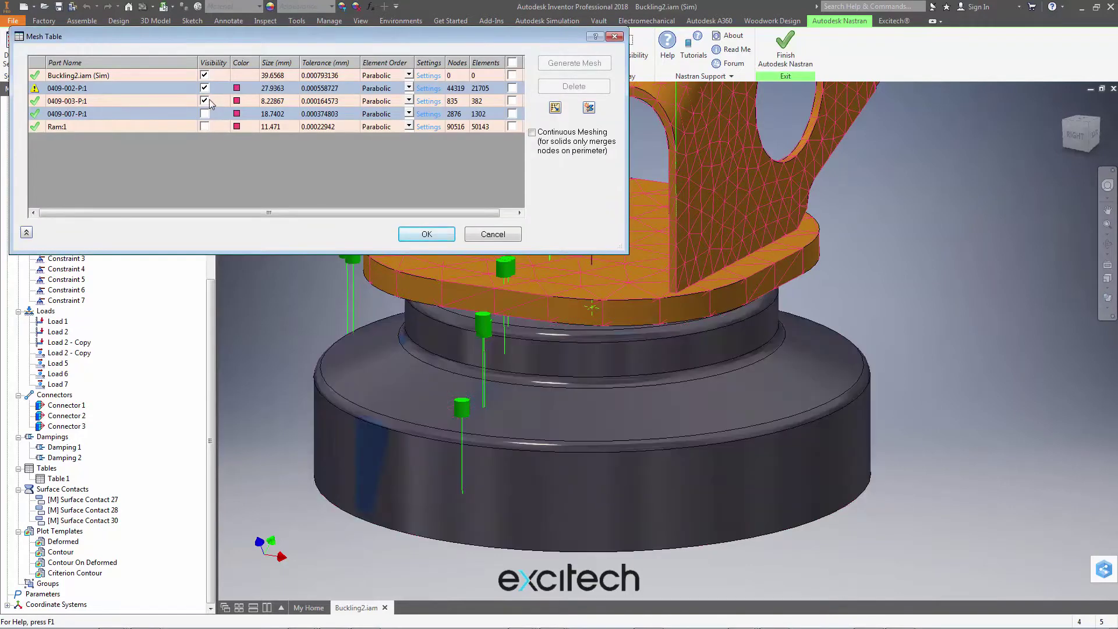
pyautogui.click(204, 101)
pyautogui.click(204, 88)
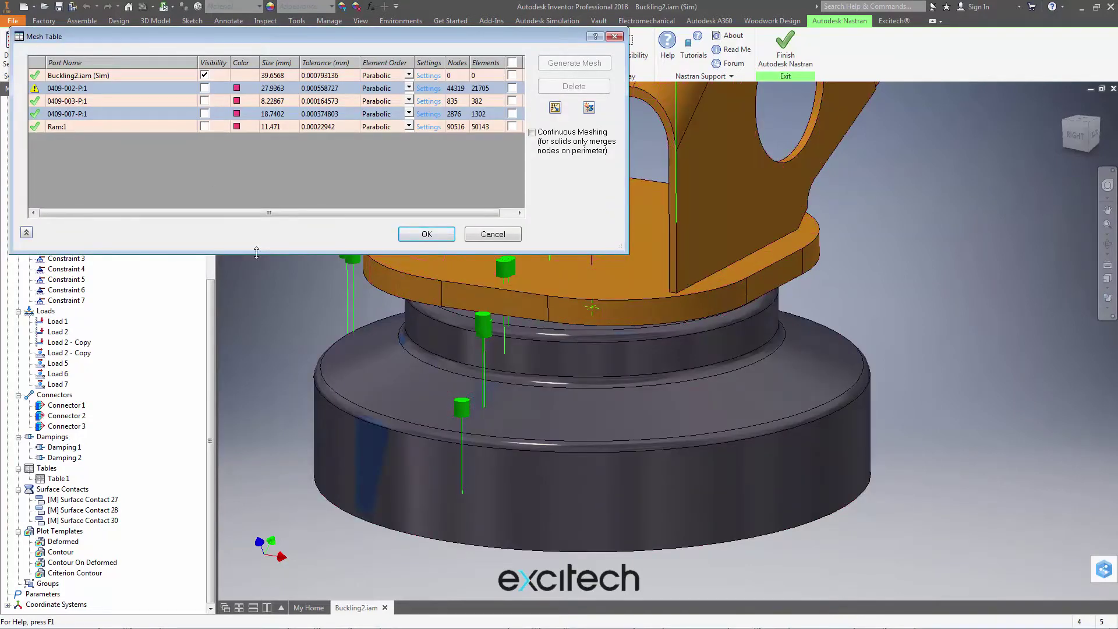
pyautogui.click(429, 236)
# - Change the selection priority to parts and hide the Ram:1 component
pyautogui.keyDown('shift'); pyautogui.moveTo(969, 327); pyautogui.dragTo(971, 251, button='middle'); pyautogui.keyUp('shift')
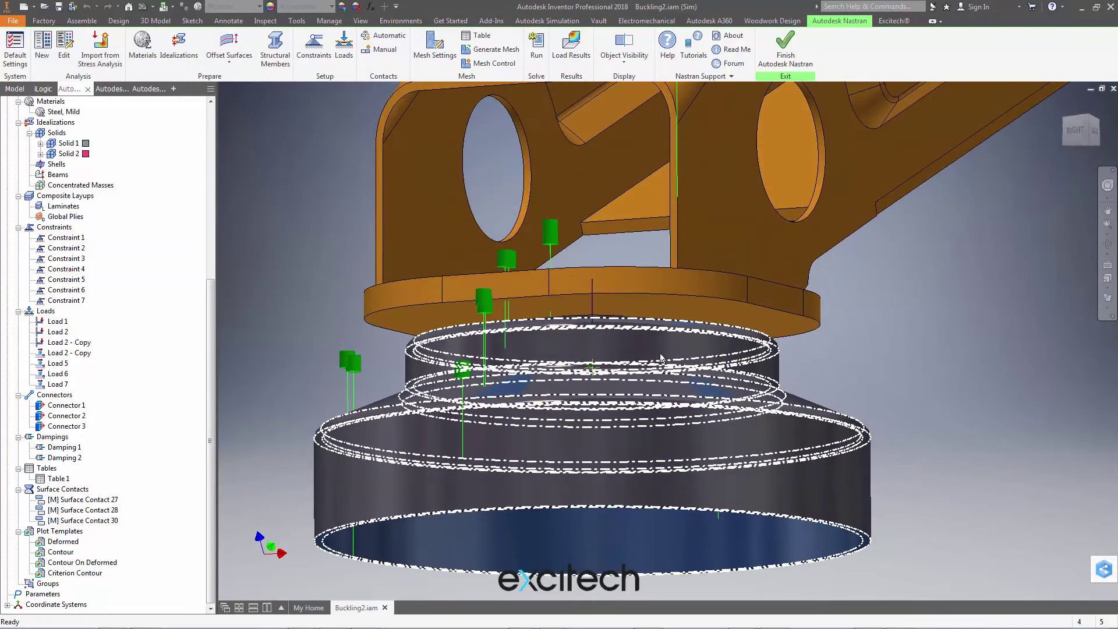
pyautogui.rightClick(893, 333)
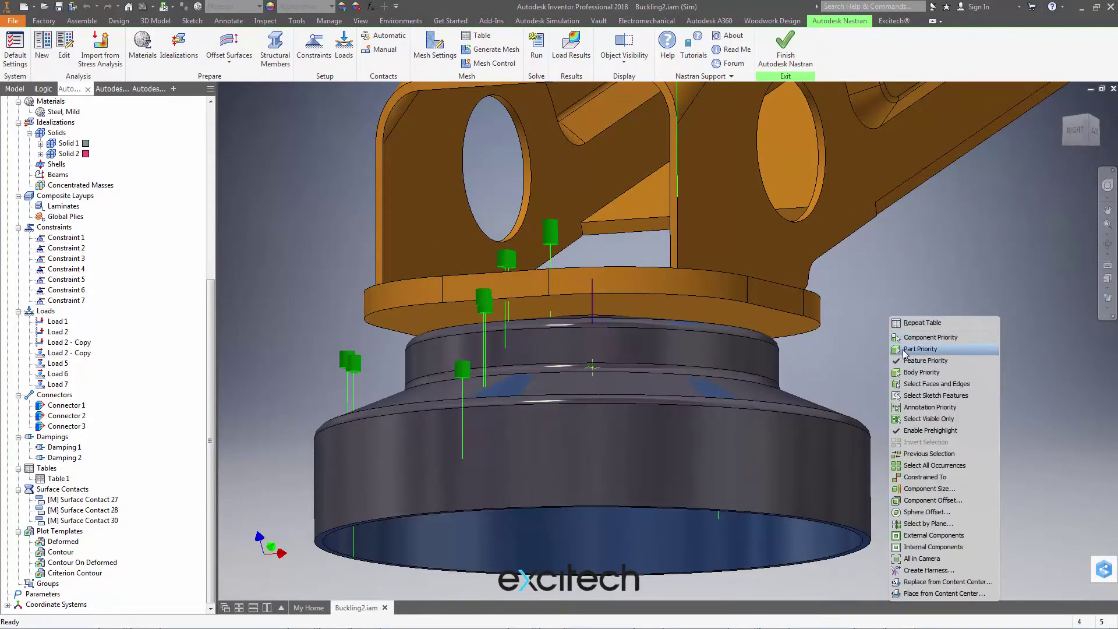
pyautogui.click(921, 349)
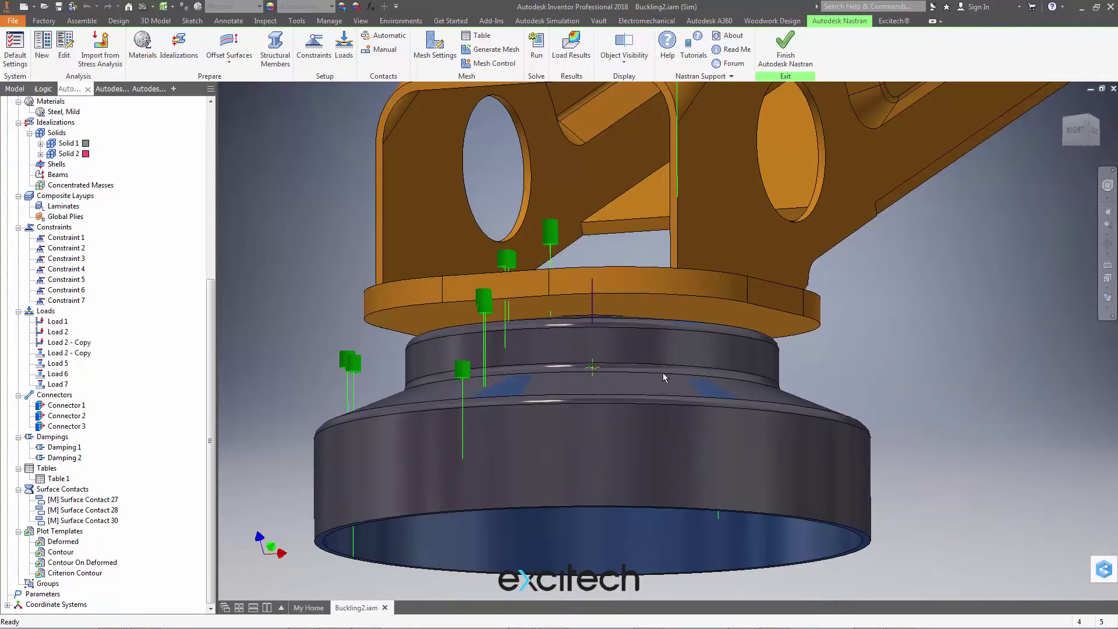
pyautogui.click(637, 367)
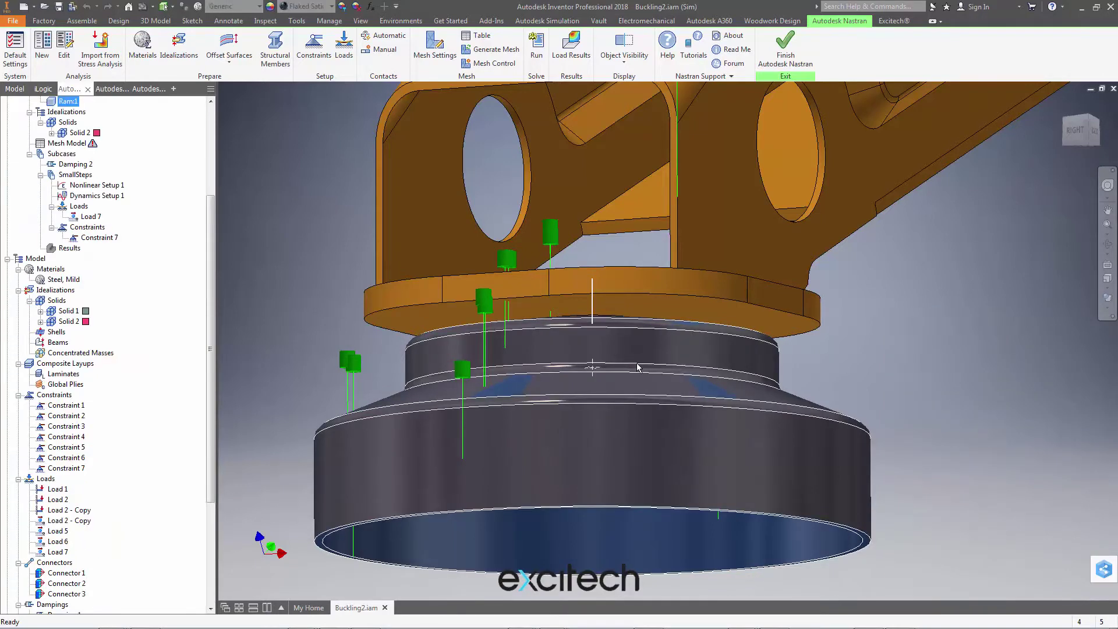
pyautogui.rightClick(637, 367)
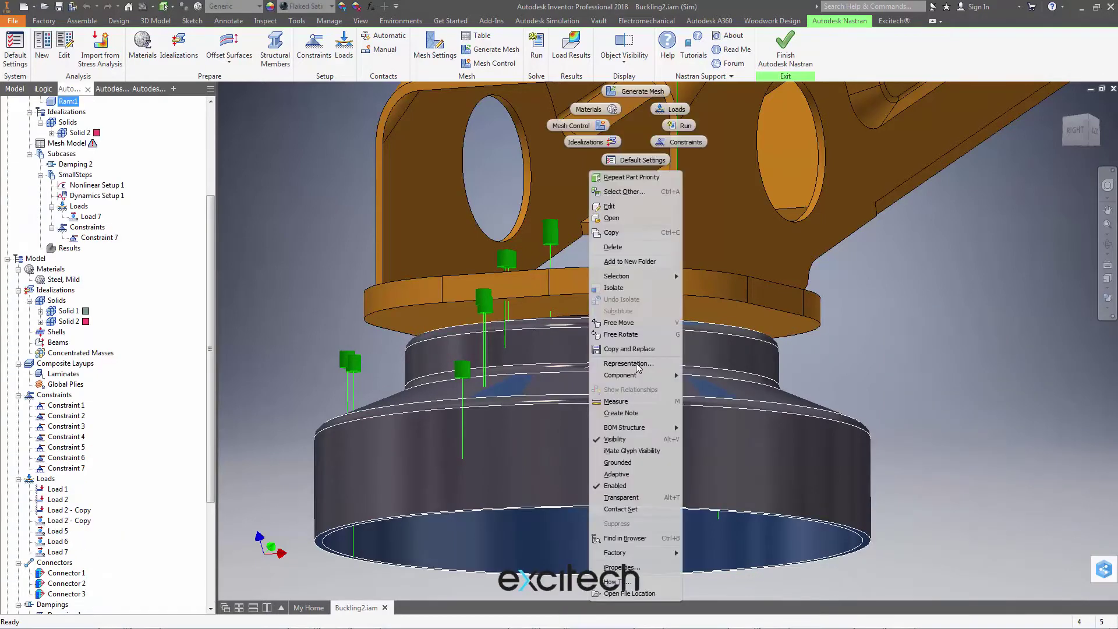
pyautogui.click(618, 439)
# - Create a mesh control with a 3 mm face element size on the circular face under plate 0409-003-P:1
pyautogui.scroll(3, 887, 380)
pyautogui.scroll(3, 844, 421)
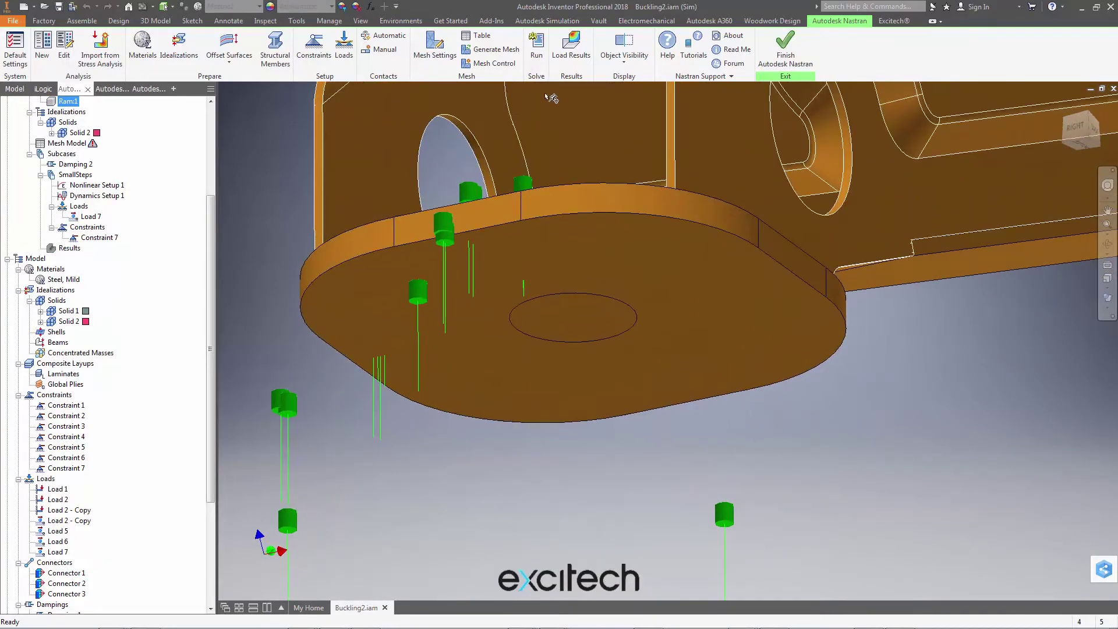
pyautogui.click(488, 69)
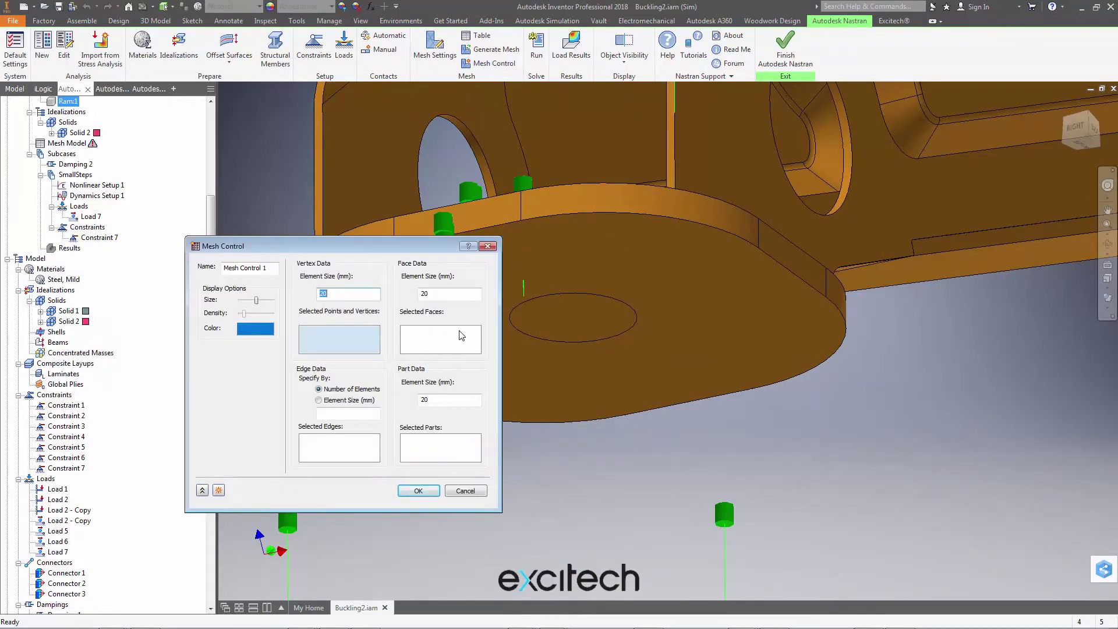
pyautogui.click(438, 344)
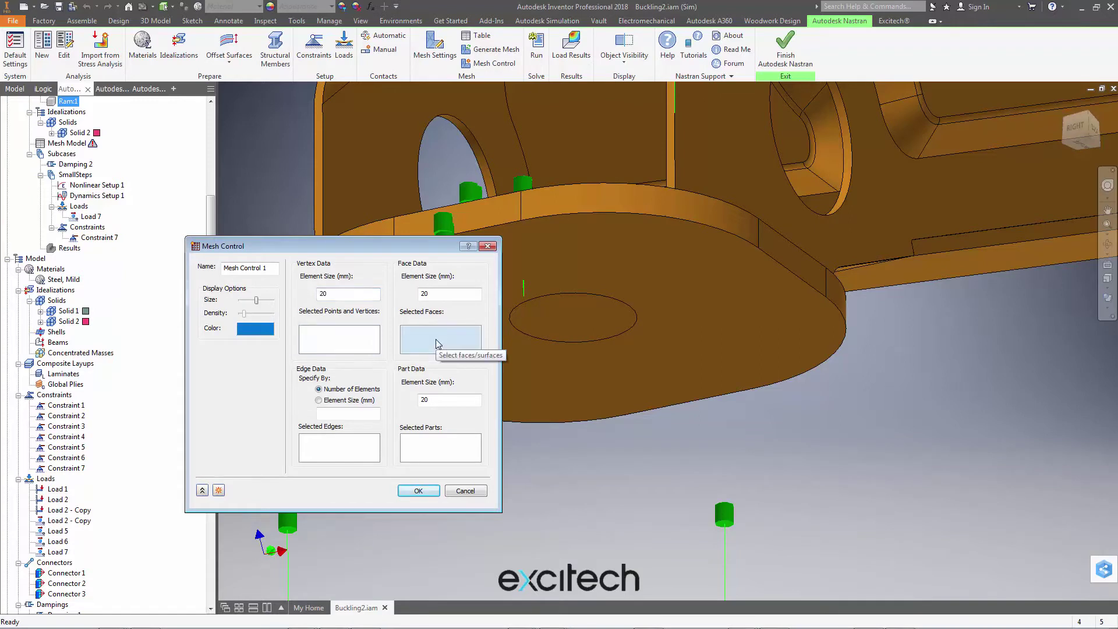
pyautogui.click(587, 327)
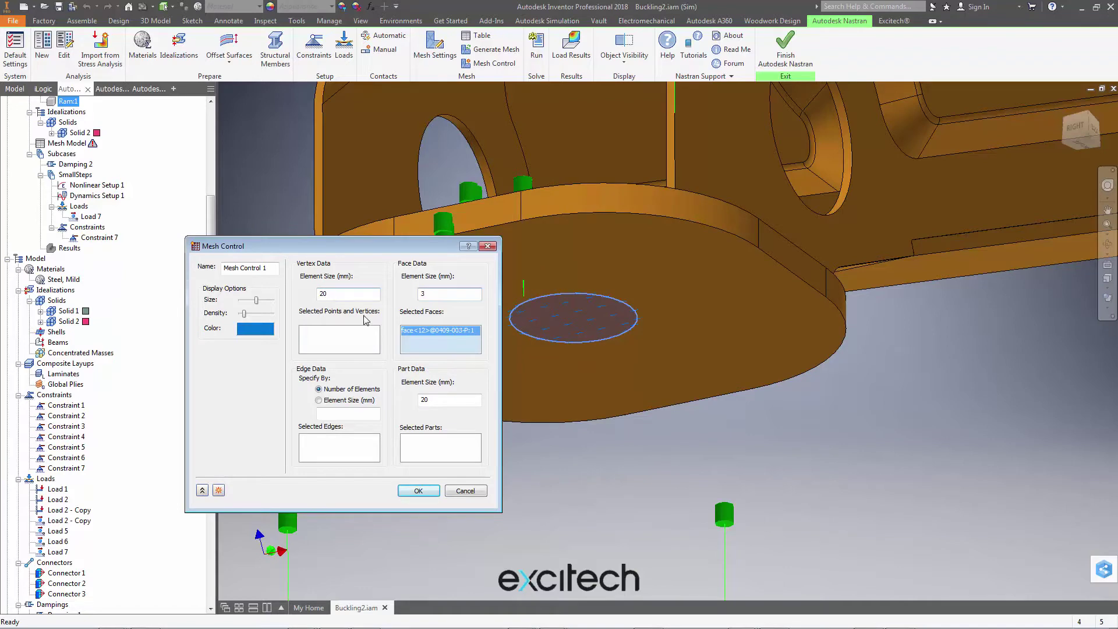
pyautogui.click(411, 491)
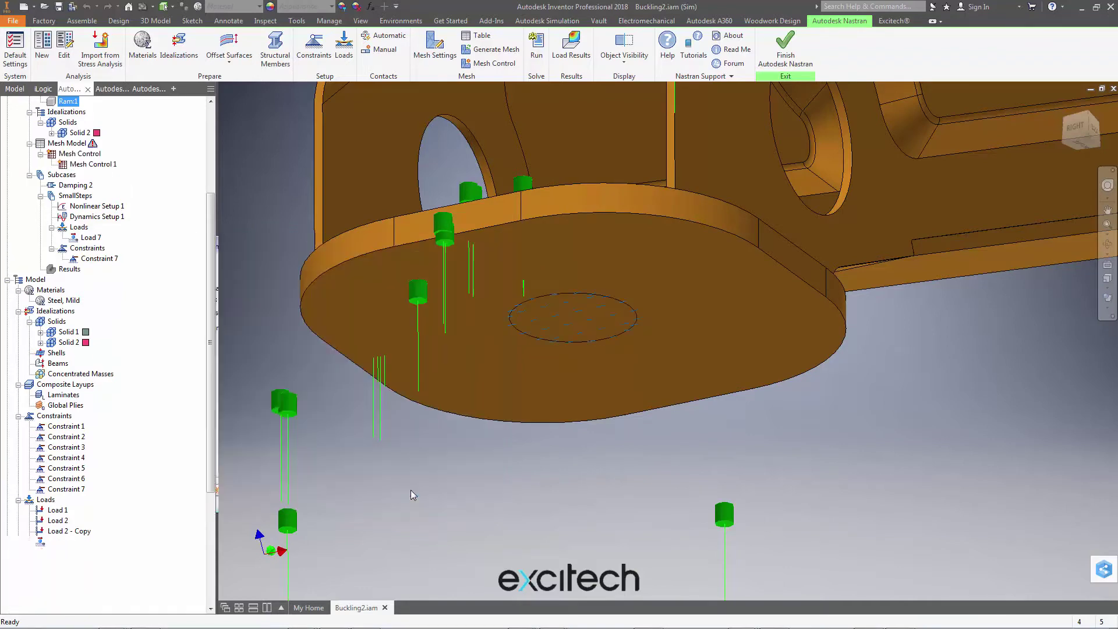
# - Show the mesh of part 0409-003-P:1 and regenerate the mesh for that part only
pyautogui.click(474, 38)
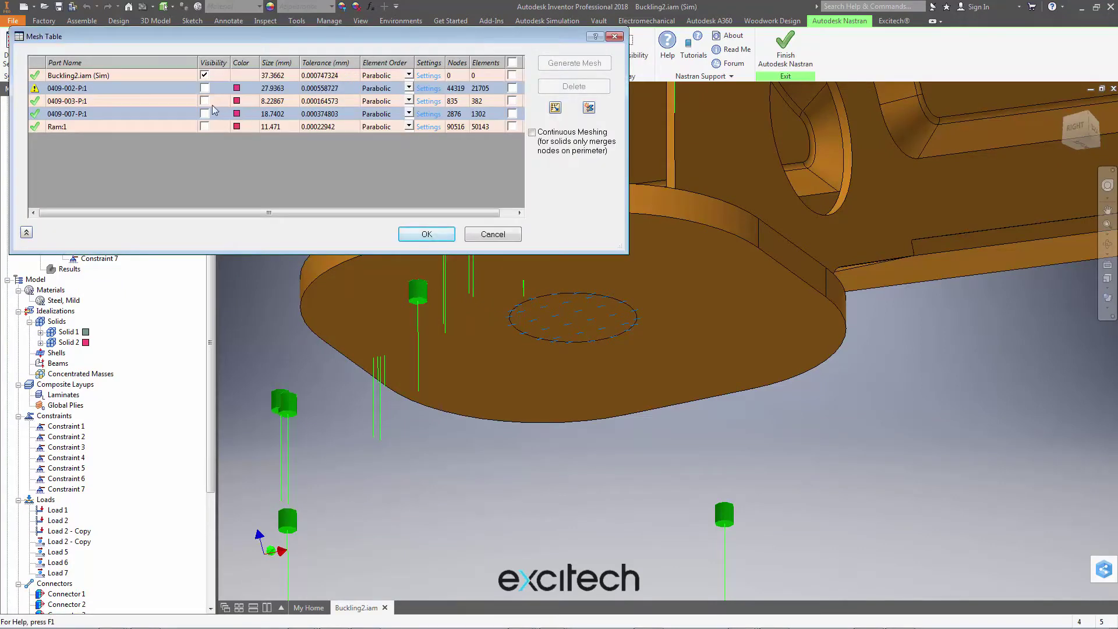
pyautogui.click(204, 100)
pyautogui.click(205, 101)
pyautogui.click(204, 101)
pyautogui.click(512, 101)
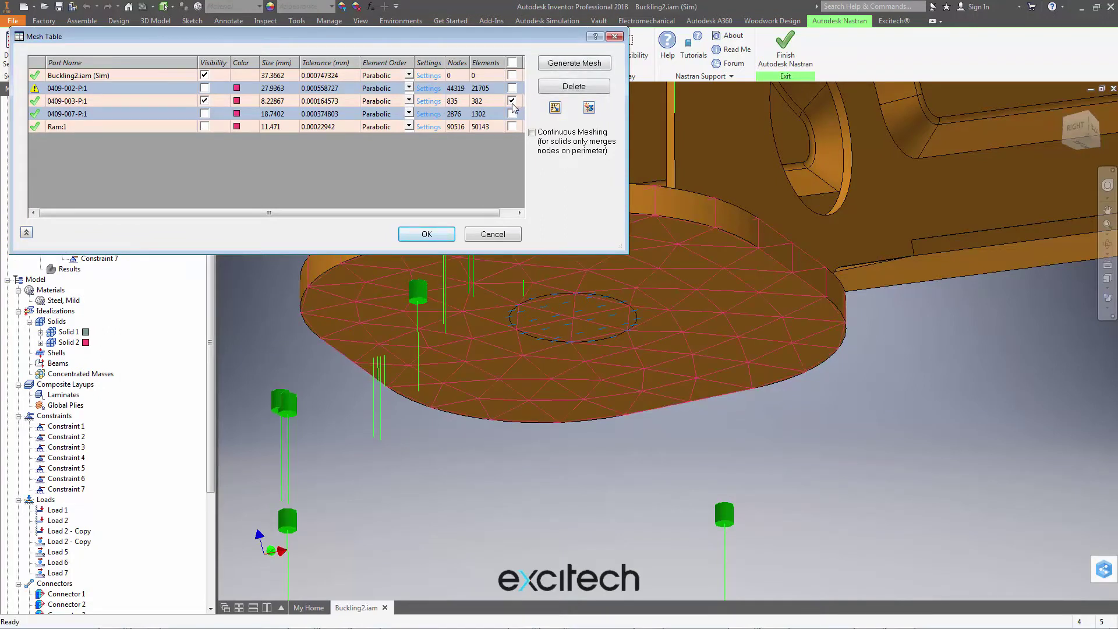
pyautogui.click(565, 64)
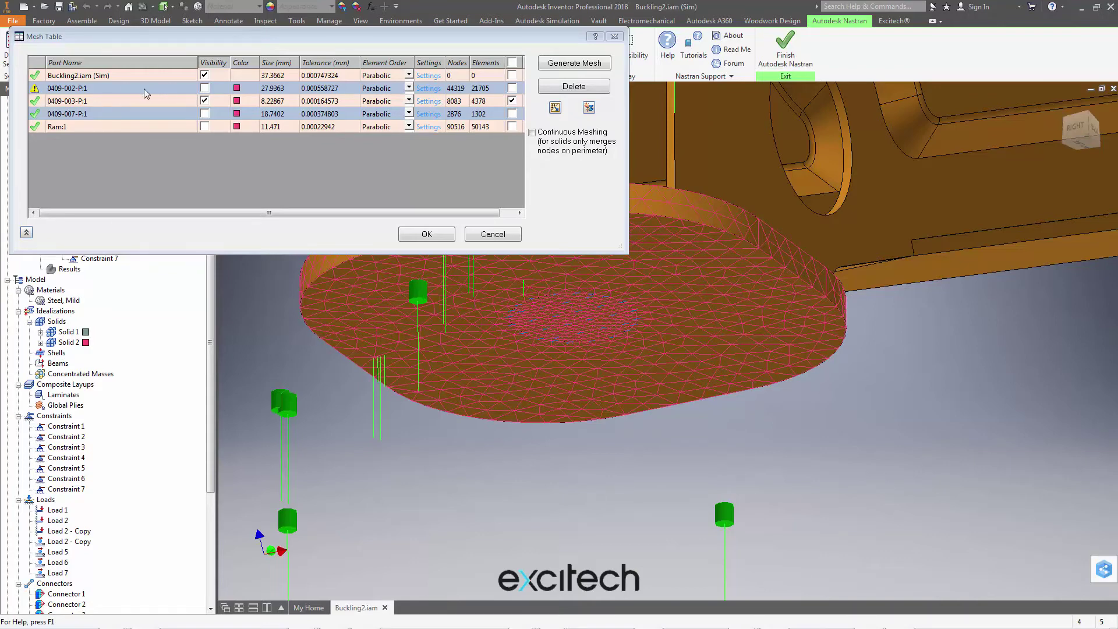
# - Show the mesh of part 0409-002-P:1 and delete that part's mesh
pyautogui.click(205, 88)
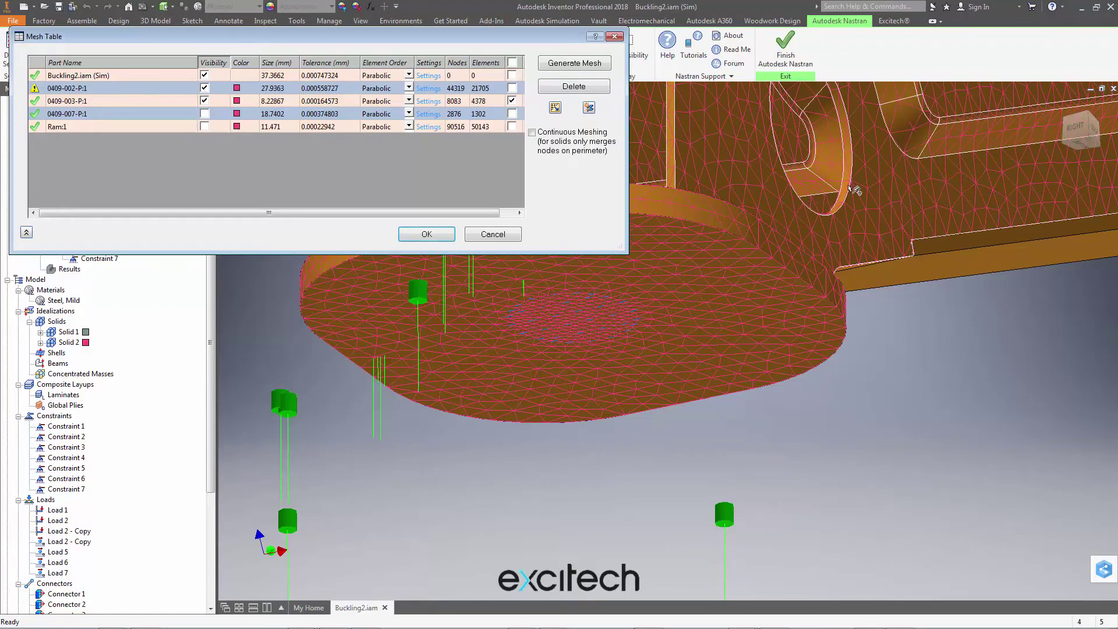
pyautogui.moveTo(892, 169); pyautogui.dragTo(778, 338, button='middle')
pyautogui.scroll(-4, 778, 338)
pyautogui.moveTo(807, 297); pyautogui.dragTo(748, 355, button='middle')
pyautogui.scroll(3, 730, 374)
pyautogui.scroll(-1, 756, 359)
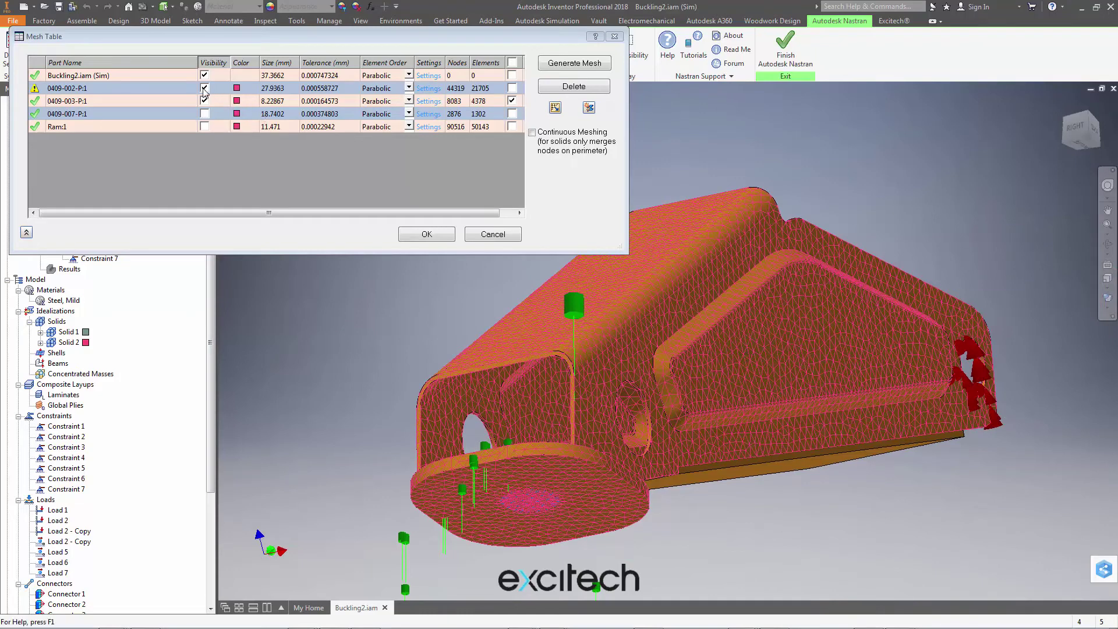
pyautogui.click(512, 101)
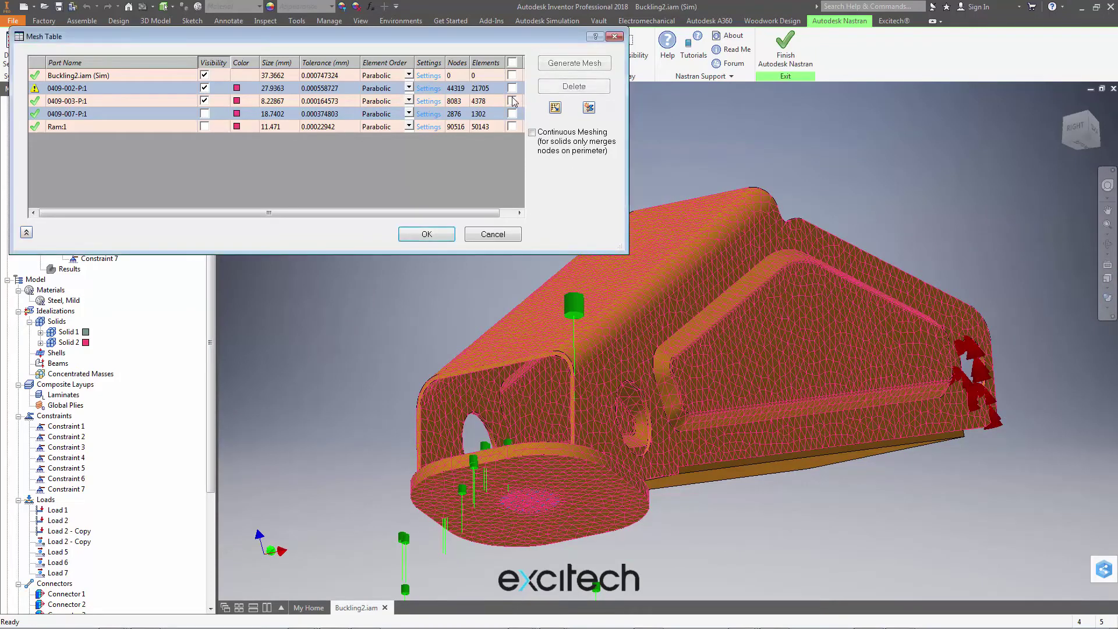
pyautogui.click(512, 88)
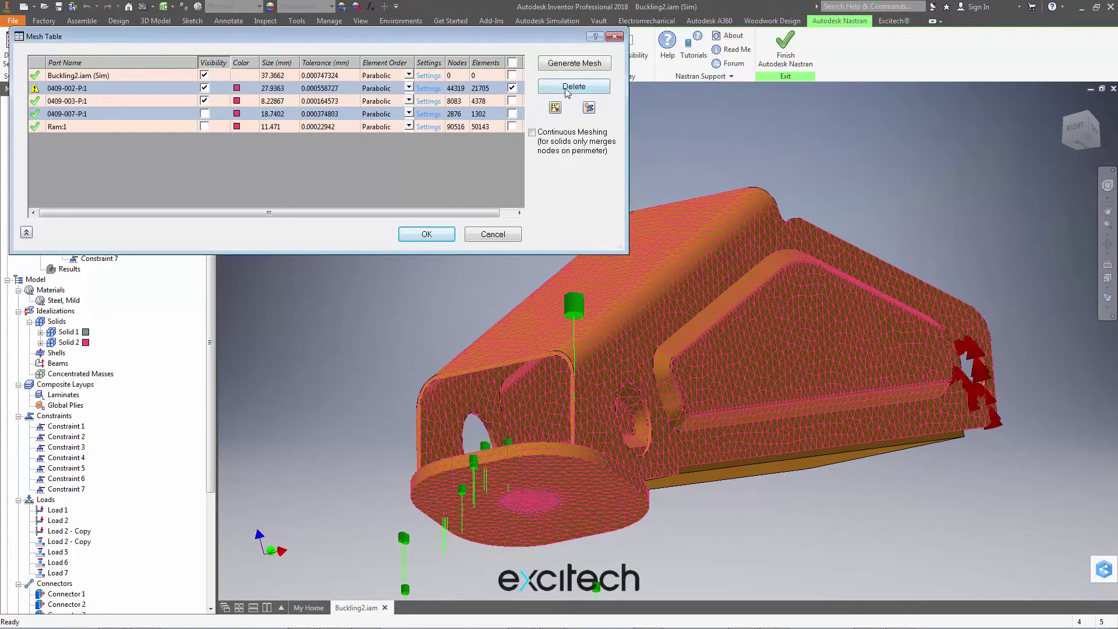
pyautogui.click(574, 86)
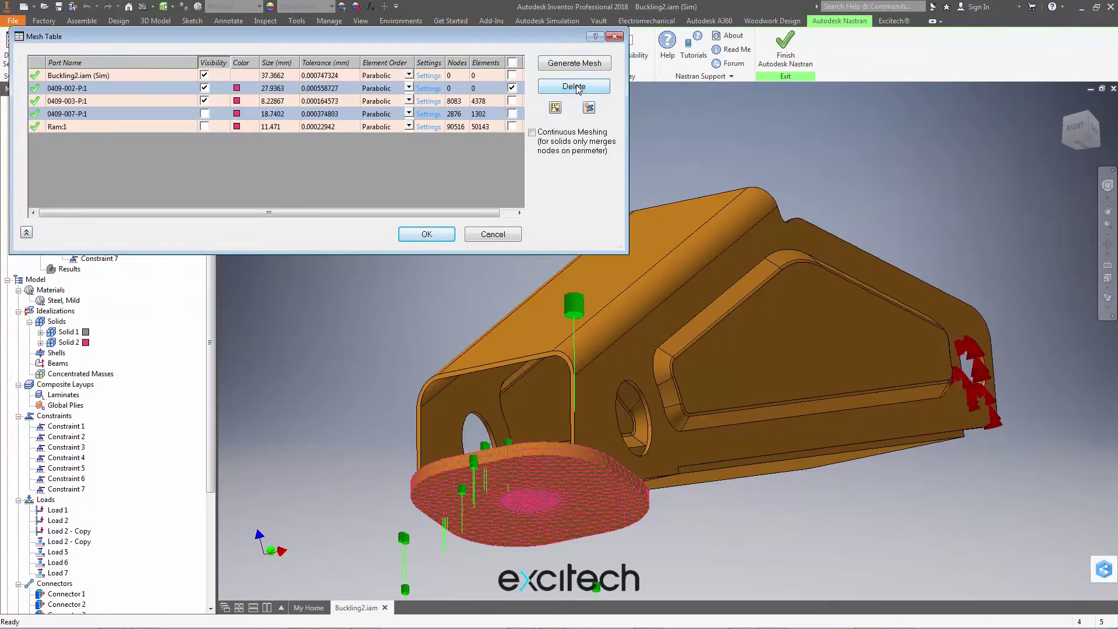
# - Set the element size of part 0409-002-P:1 to 8 mm and generate its mesh
pyautogui.click(279, 90)
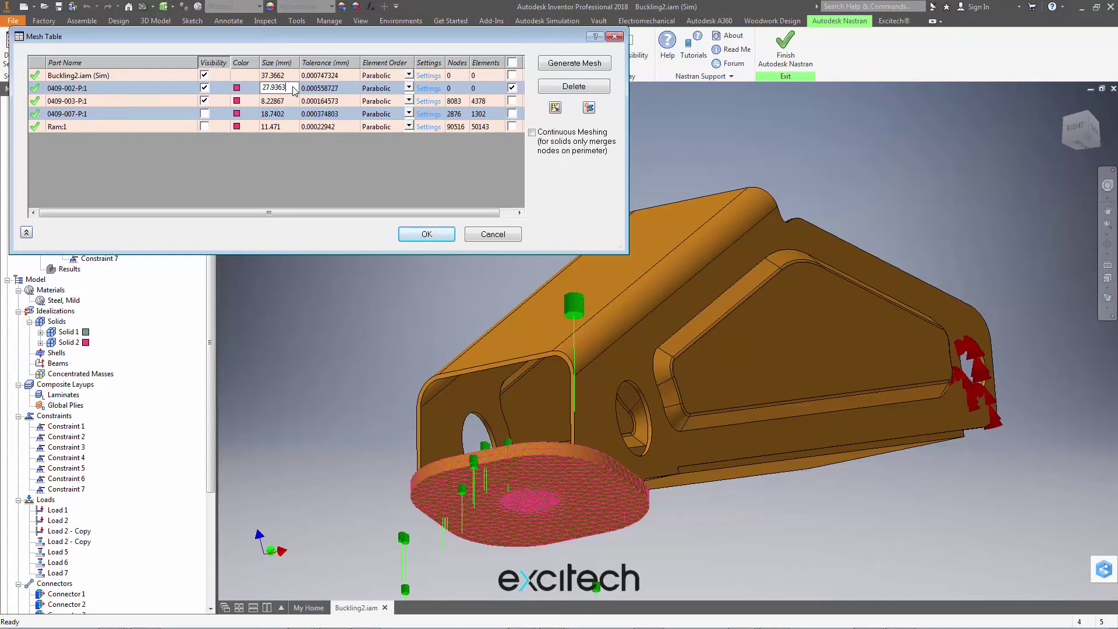
pyautogui.write('1')
pyautogui.press('BackSpace')
pyautogui.write('8')
pyautogui.press('Return')
pyautogui.click(582, 64)
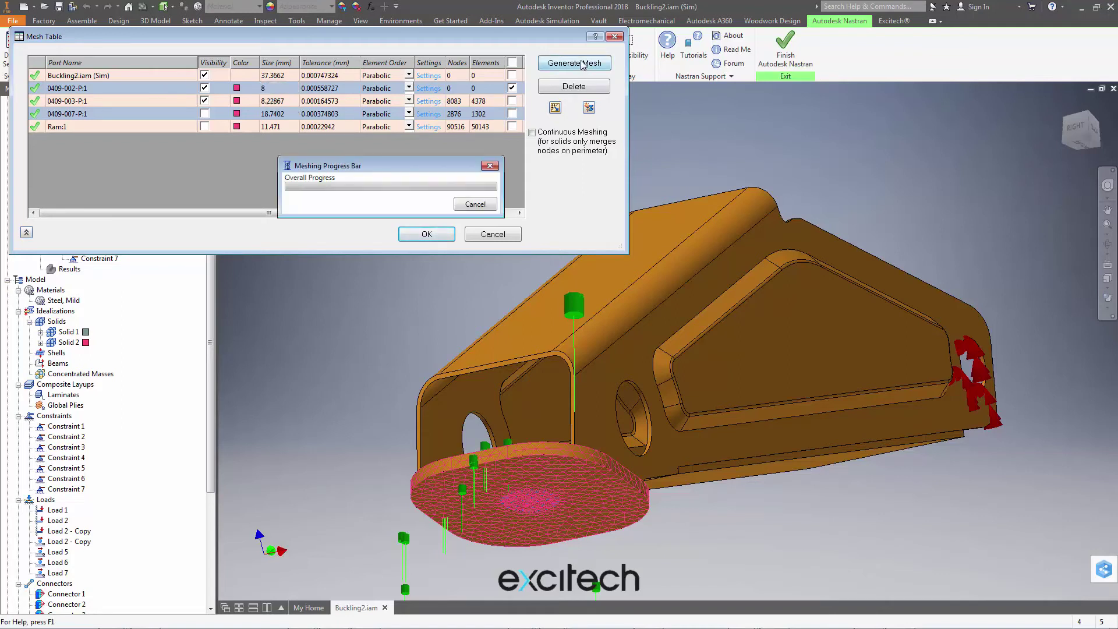